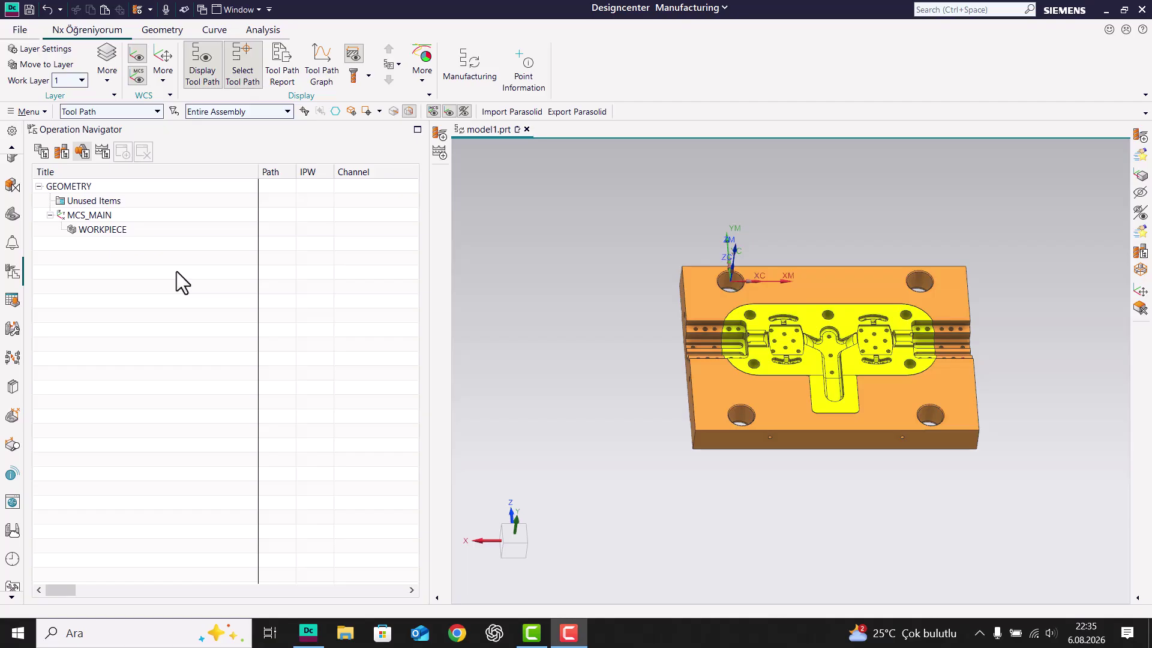
Step: Insert a Planar Mill operation of type mill_planar under WORKPIECE with the default location settings
middle_click_drag(723, 335, 727, 317)
scroll(709, 300, "up", 3)
scroll(709, 300, "up", 2)
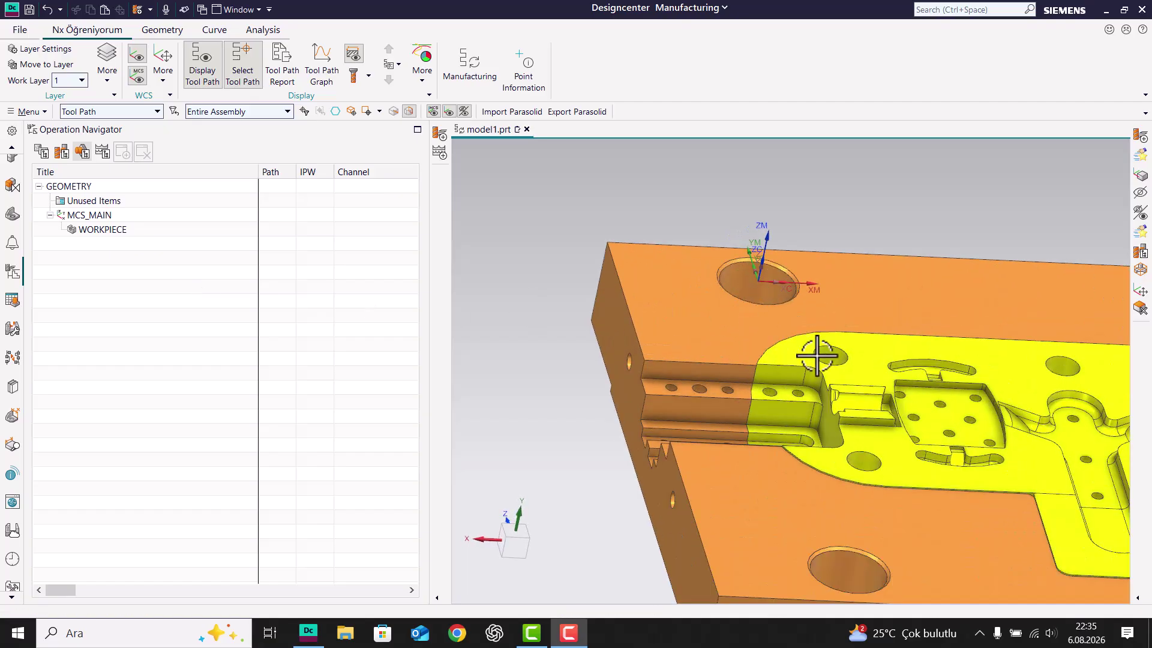
scroll(804, 357, "up", 2)
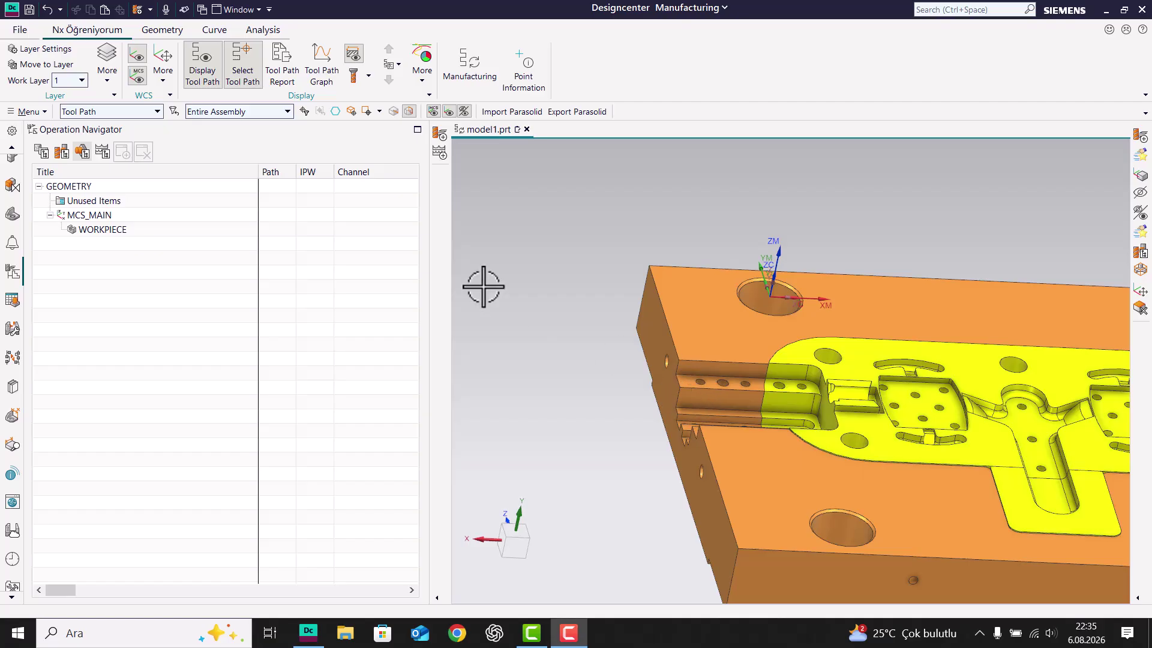
left_click(105, 231)
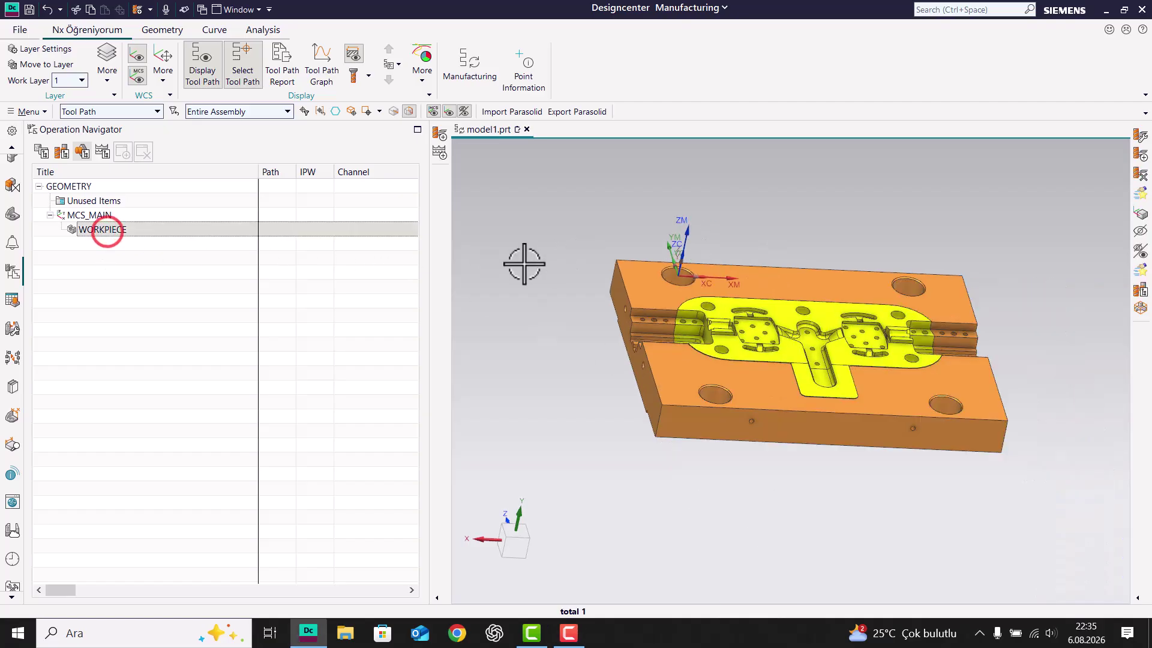
right_click(157, 236)
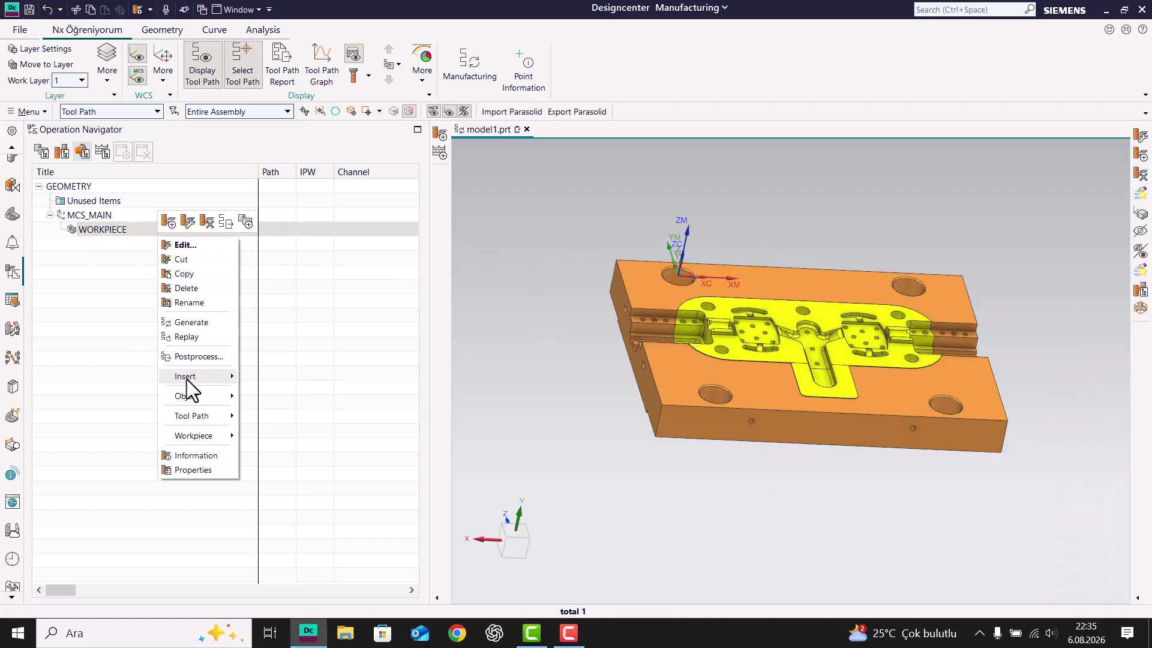
mouse_move(193, 383)
left_click(264, 379)
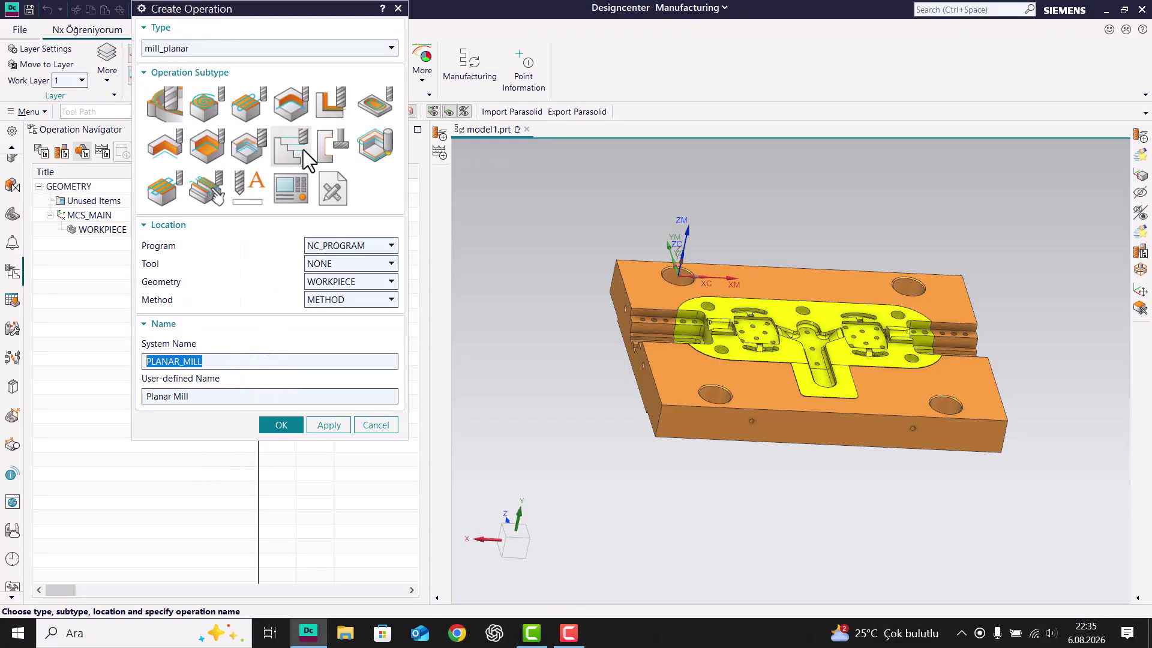
mouse_move(300, 153)
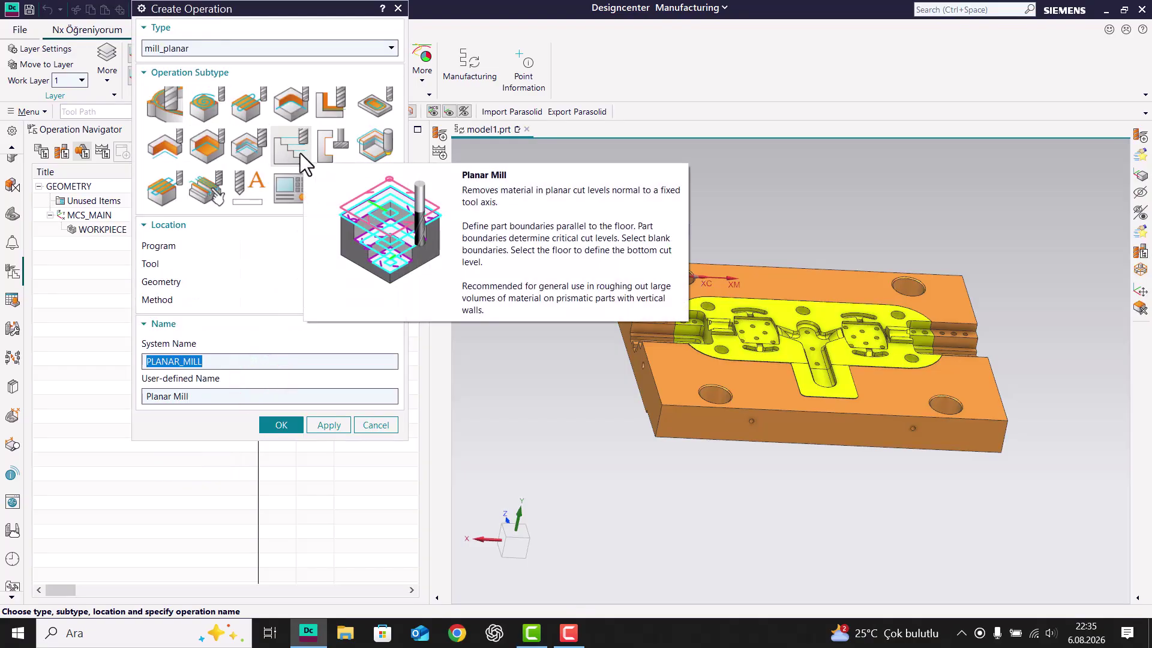
left_click(280, 423)
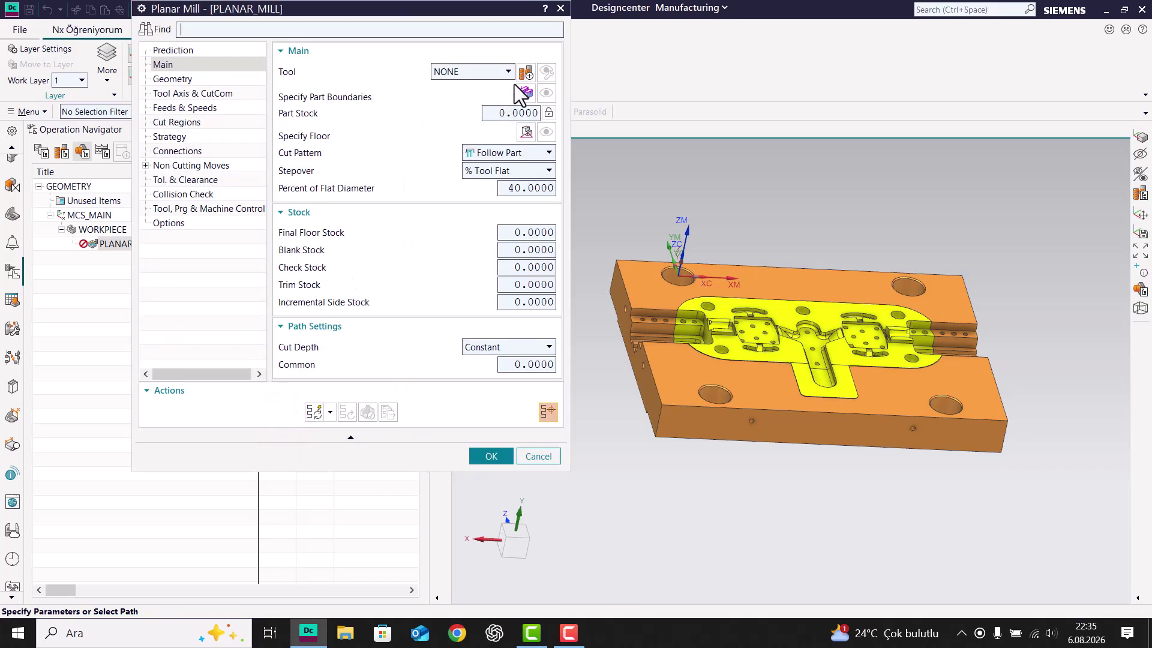
Step: Create a new MILL-subtype tool for the operation and name it 21R08
left_click(525, 72)
left_click(179, 159)
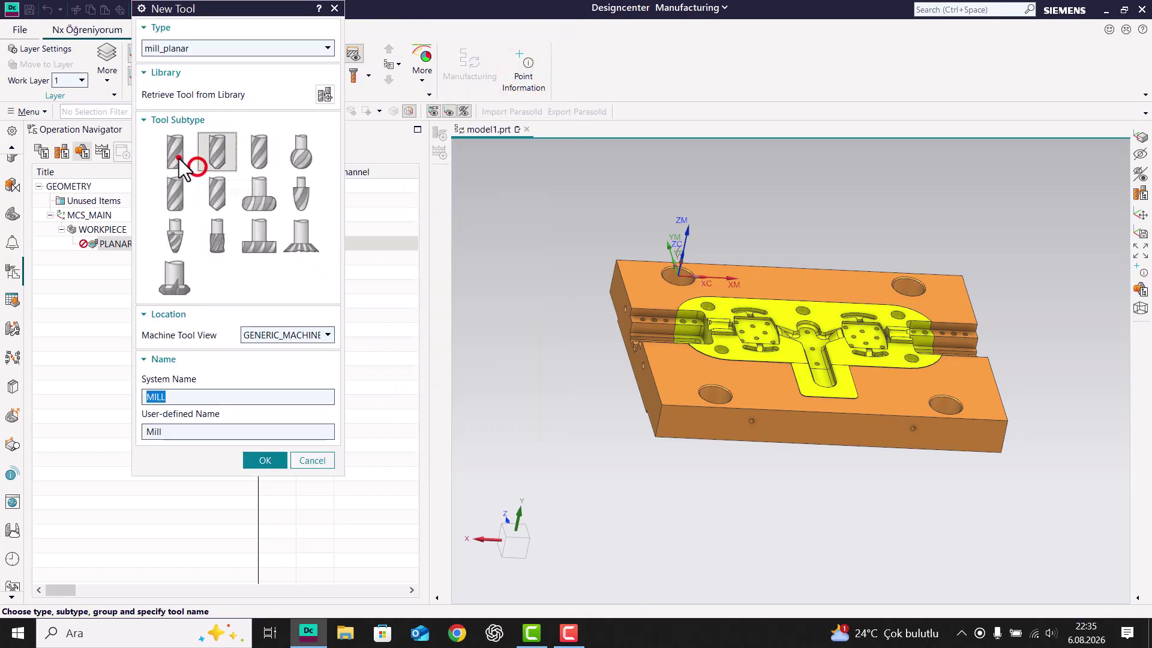
left_click(180, 396)
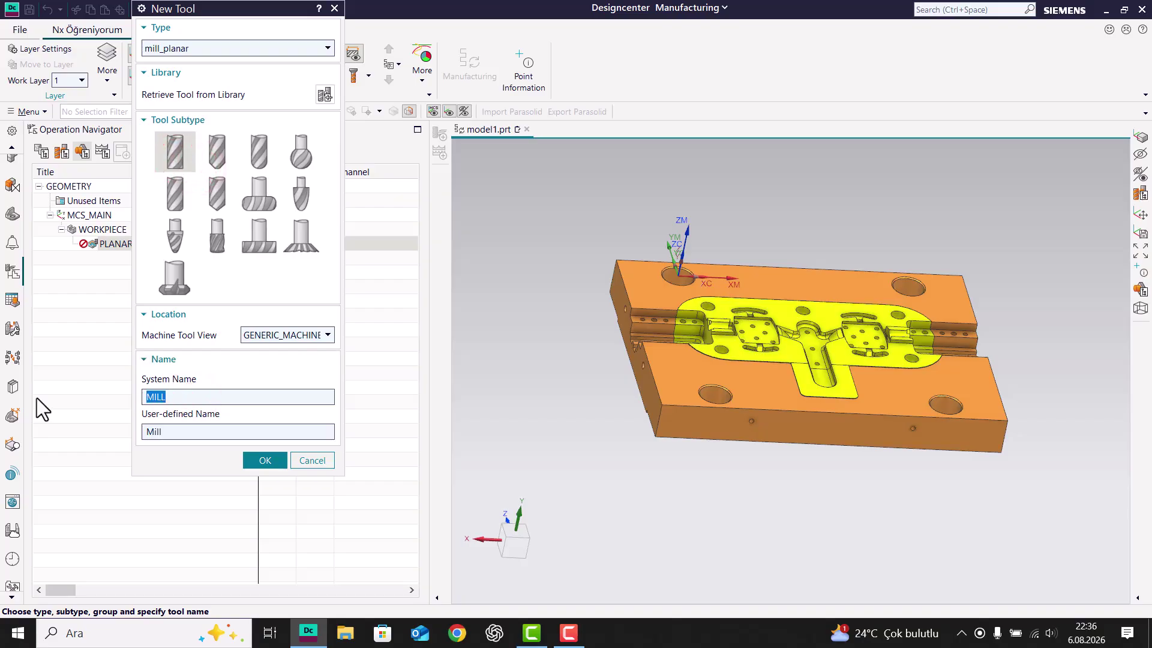
type("21R08")
key("Return")
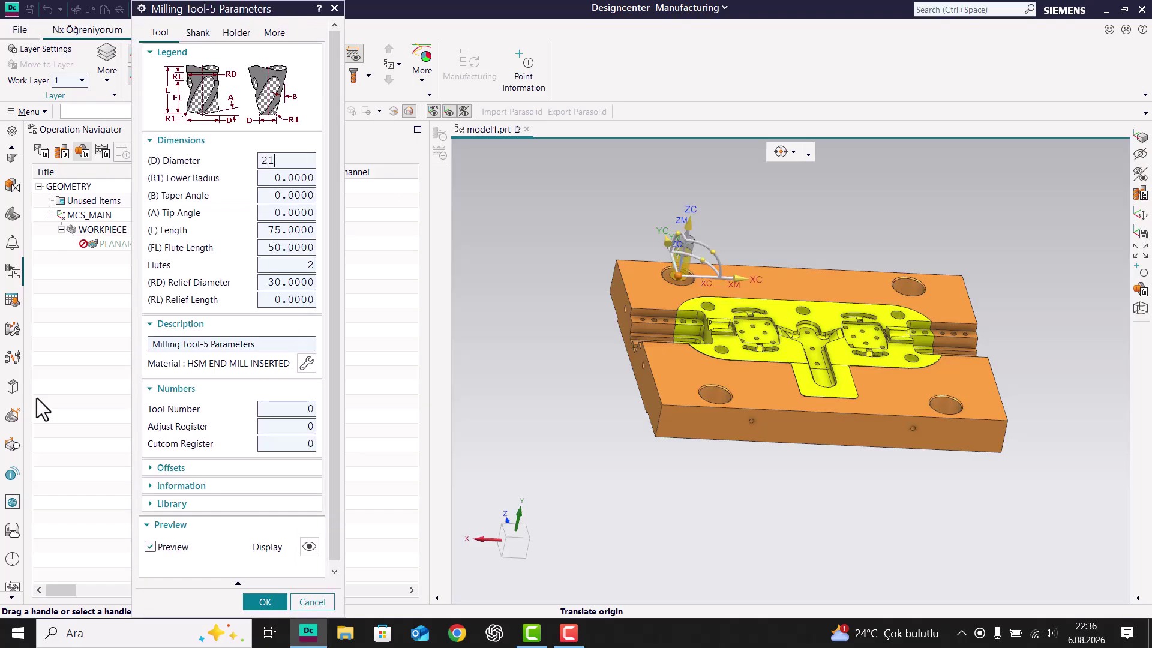
Step: Give the new tool a diameter of 21, a lower radius of 0.8 and tool number 1
key("Tab")
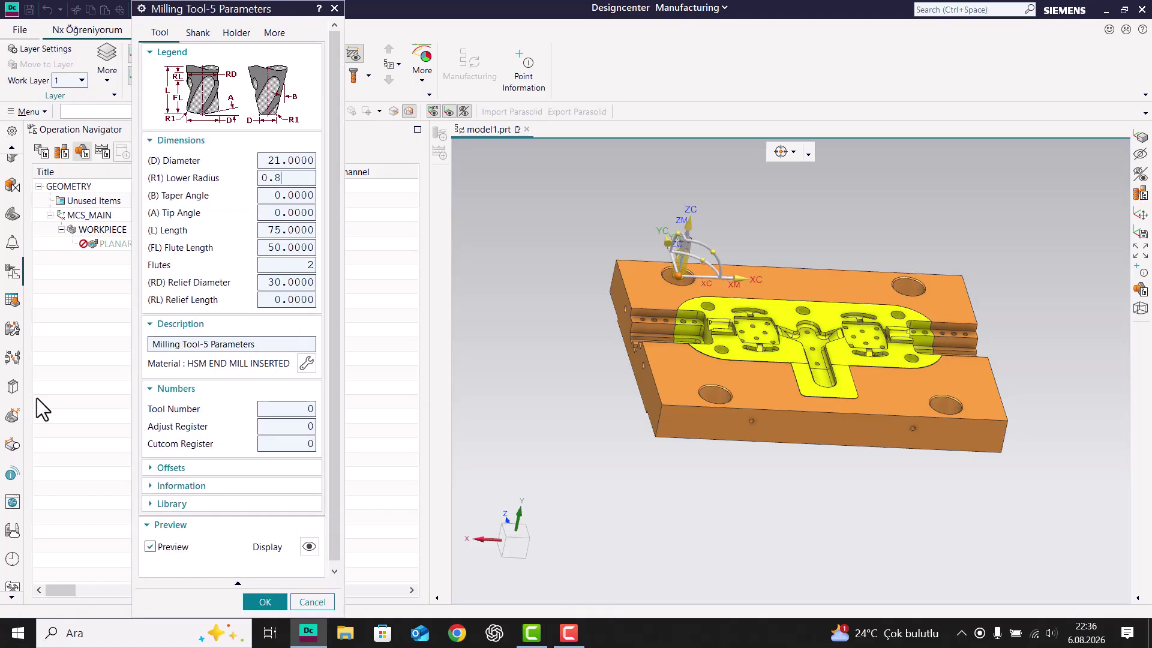
type("0.8")
key("Tab")
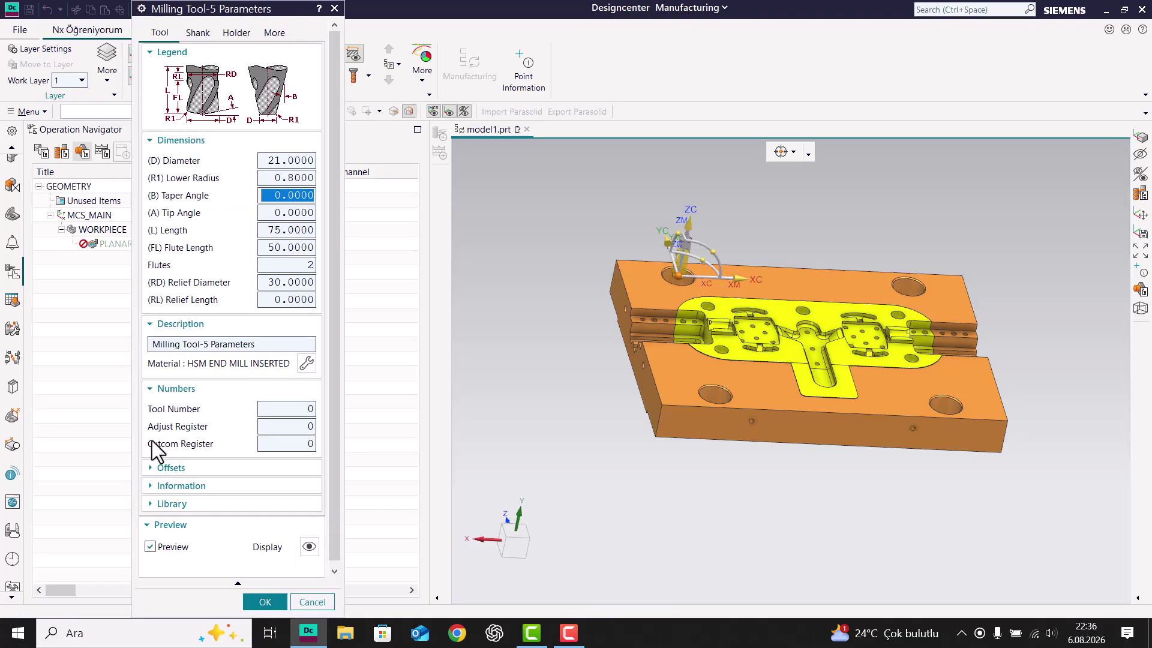
left_click(294, 409)
type("1")
key("Tab")
key("Tab")
key("Return")
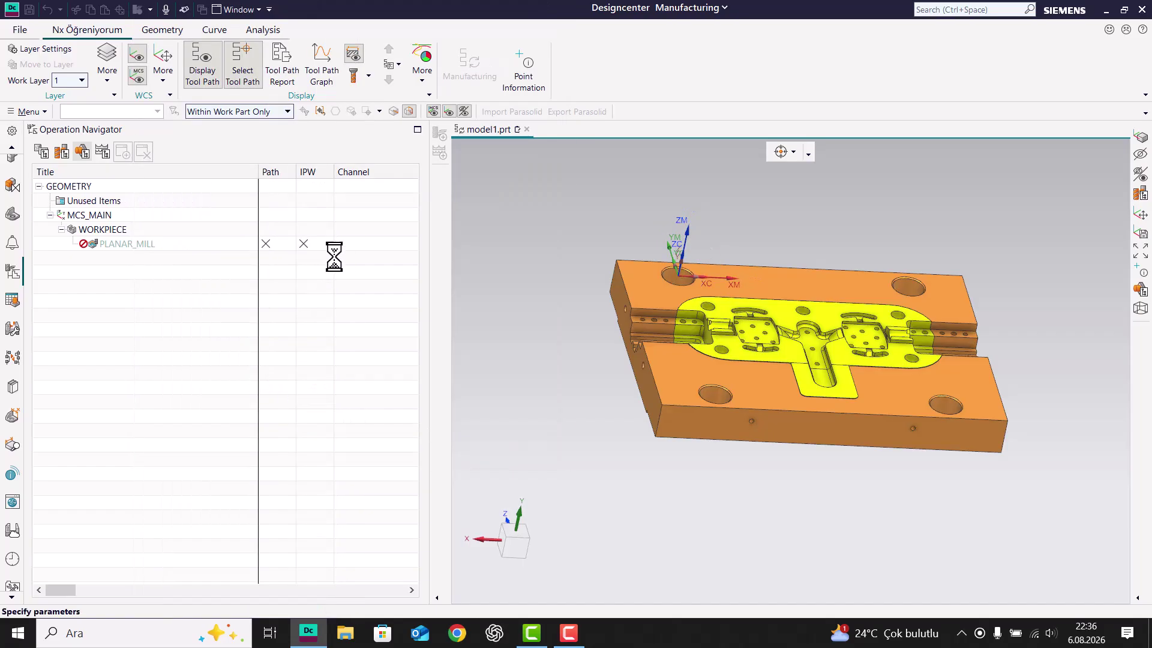
left_click(526, 92)
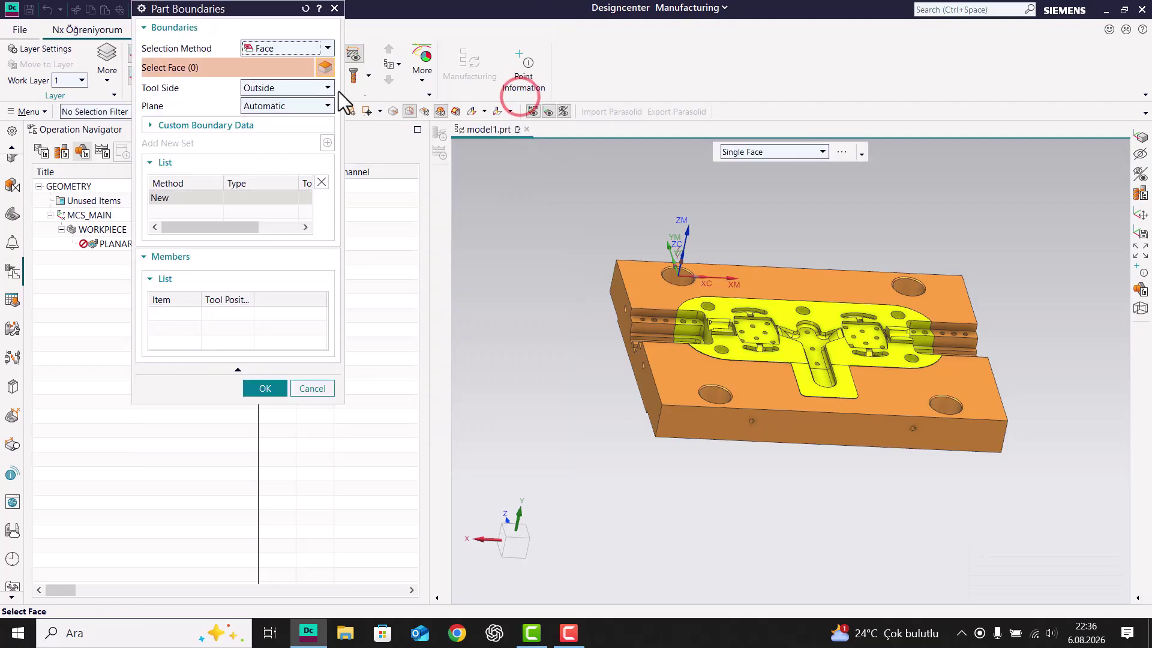
left_click_drag(270, 9, 301, 63)
left_click(336, 442)
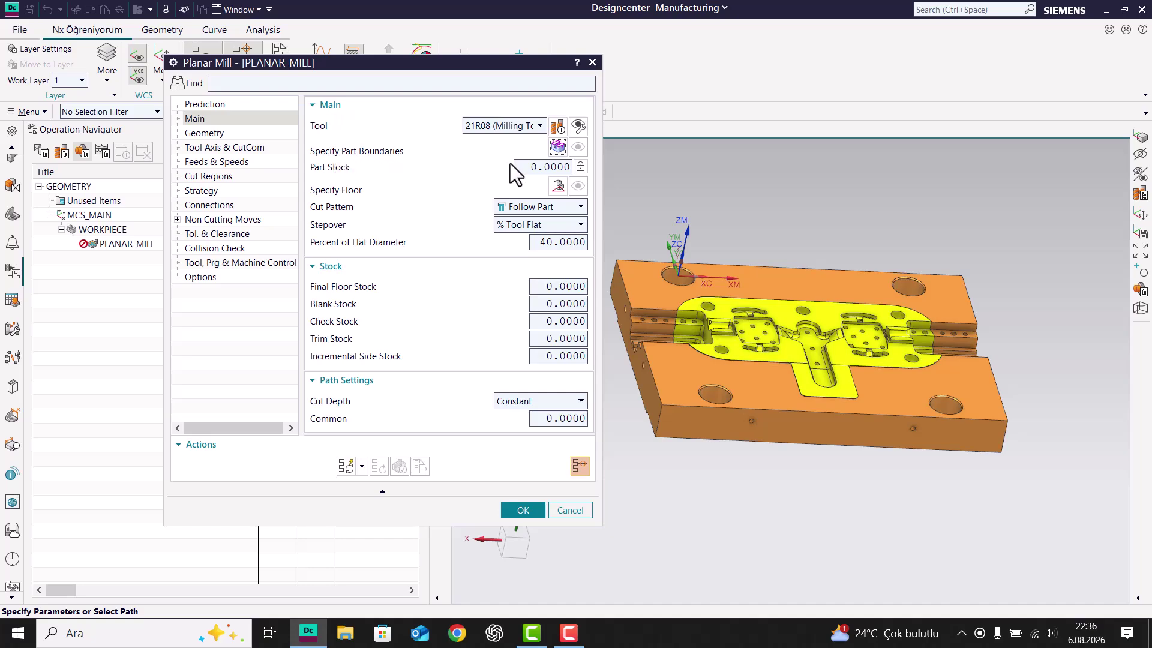
left_click(556, 147)
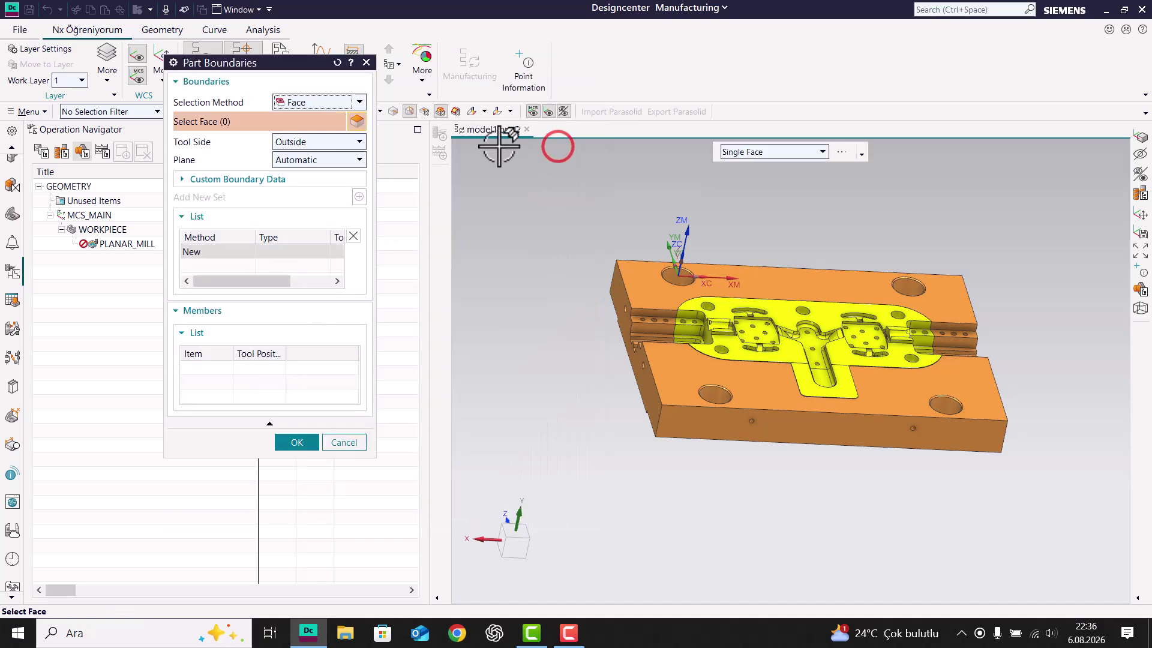
left_click(329, 103)
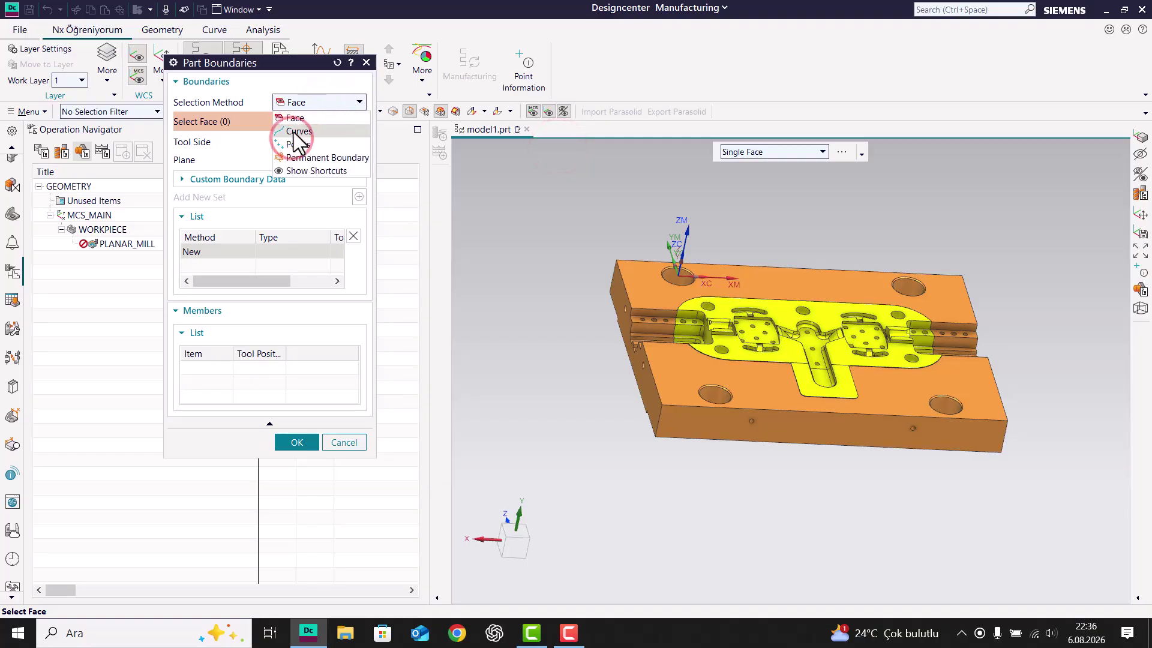
left_click(299, 130)
mouse_move(666, 320)
middle_mouse_down()
mouse_move(673, 334)
mouse_move(662, 324)
middle_mouse_up()
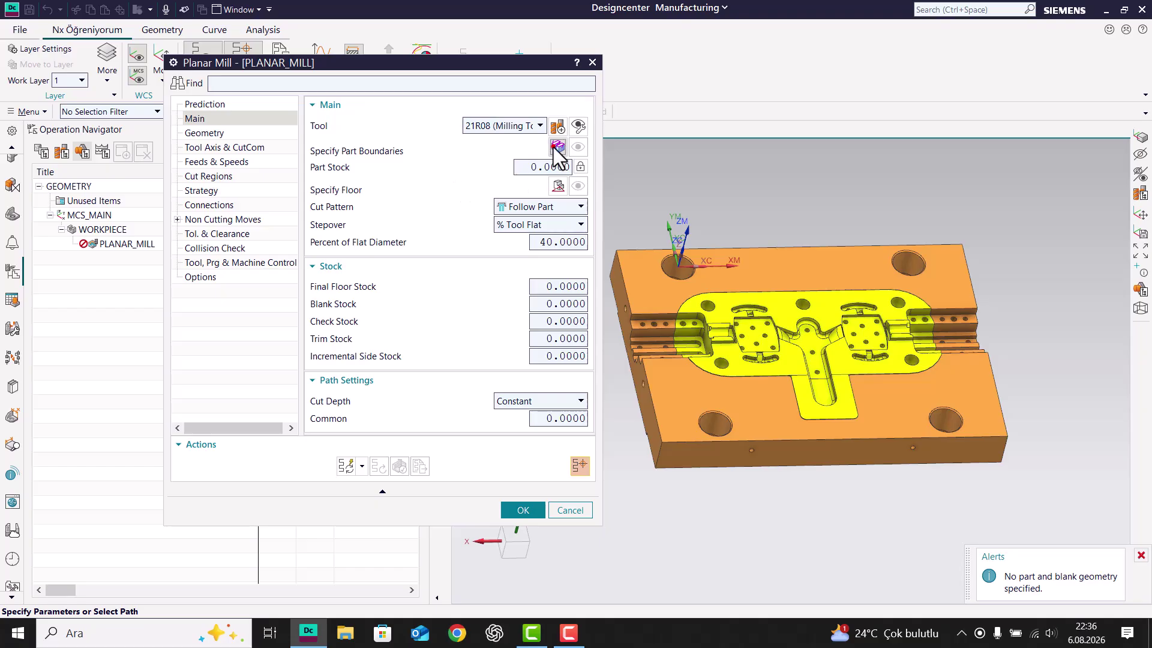
Step: Start a curve-based part boundary with the tangent curves along the stepped side channel's upper floor edge
left_click(552, 147)
left_click(321, 104)
left_click(308, 129)
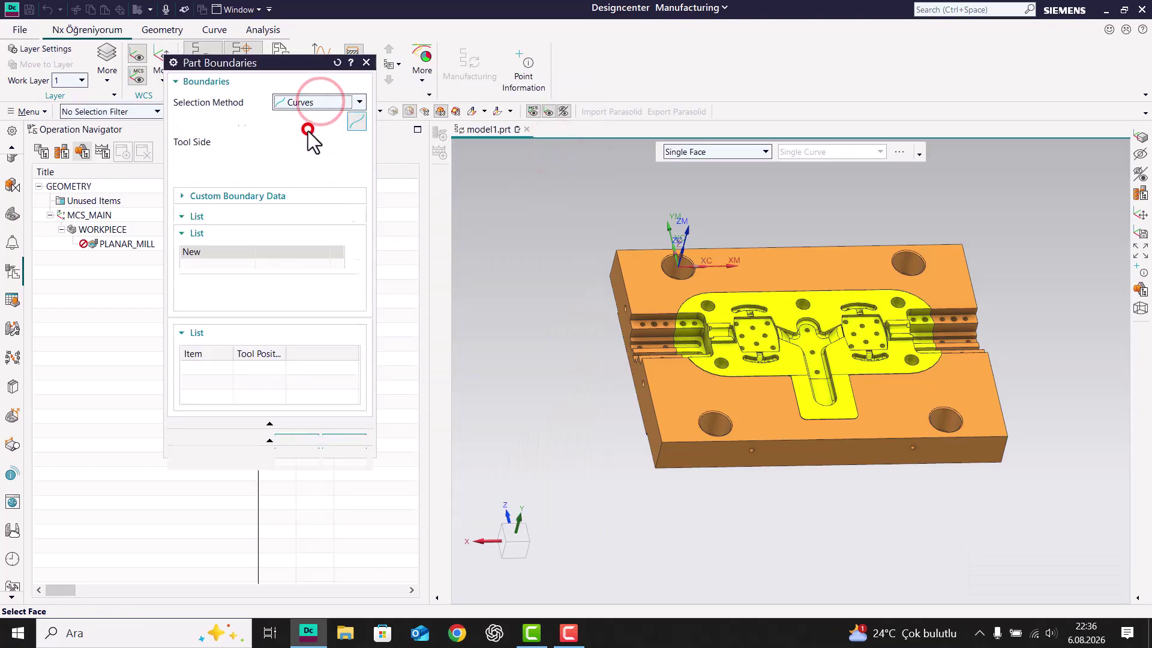
scroll(591, 302, "up", 5)
left_click(587, 295)
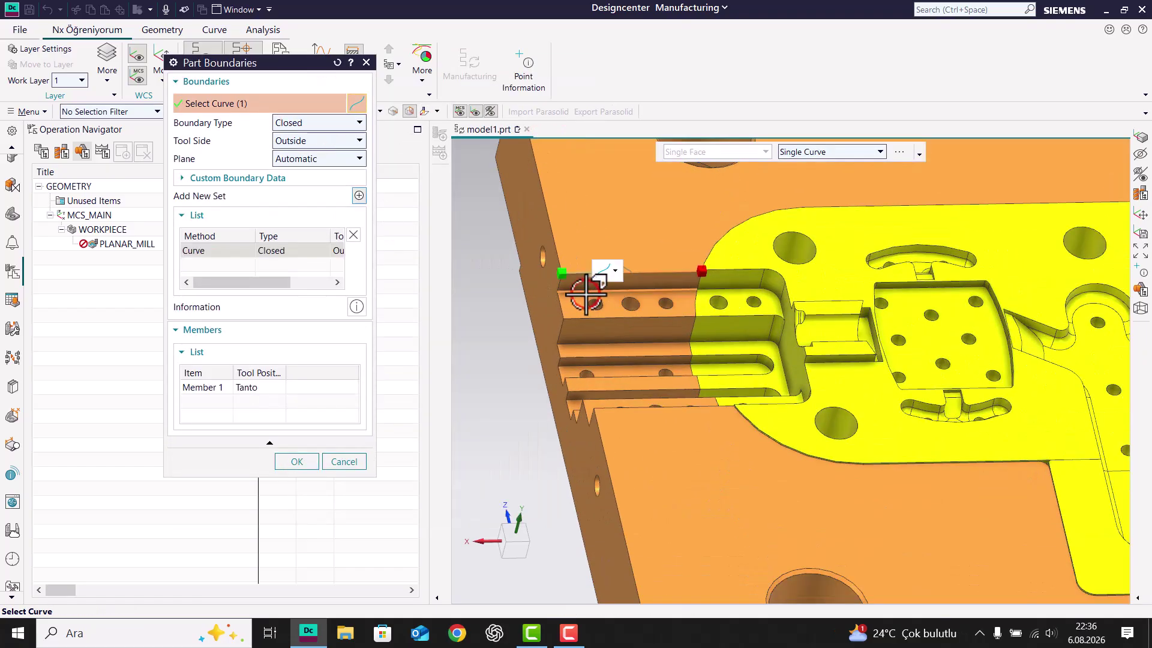
left_click(611, 271)
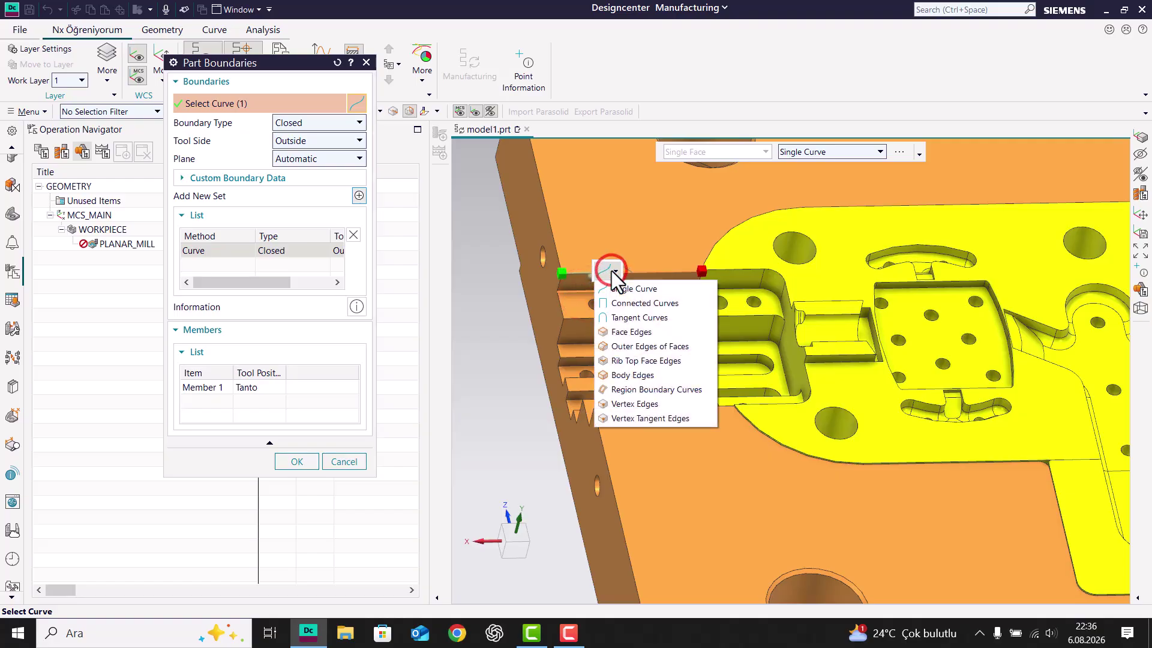
left_click(628, 317)
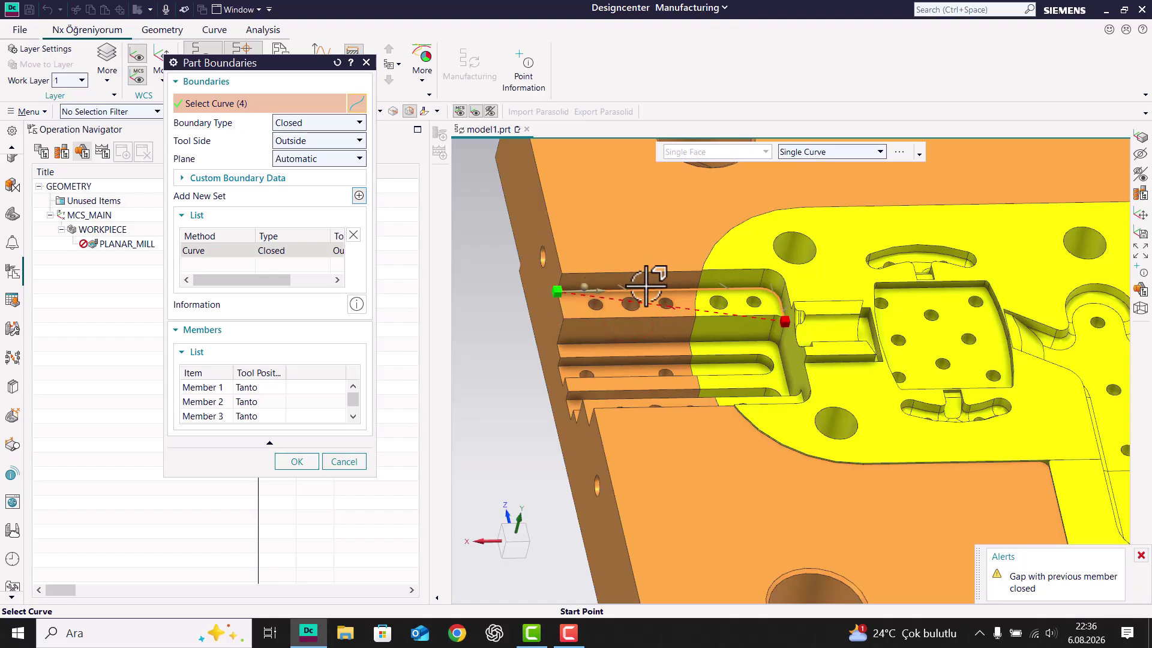
Step: Add the tangent curves along the opposite edge of the side channel to the part boundary
middle_click_drag(804, 387, 828, 441)
scroll(827, 441, "down", 3)
left_click(857, 393)
left_click(881, 383)
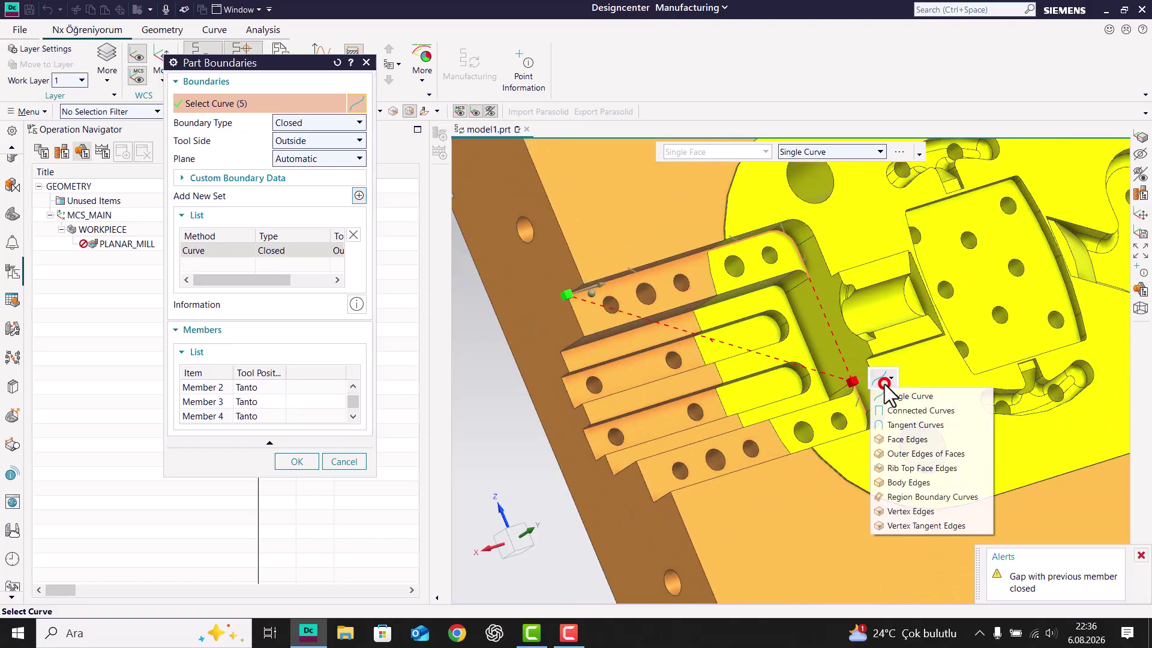
left_click(889, 422)
scroll(889, 422, "up", 3)
middle_click_drag(889, 422, 607, 321)
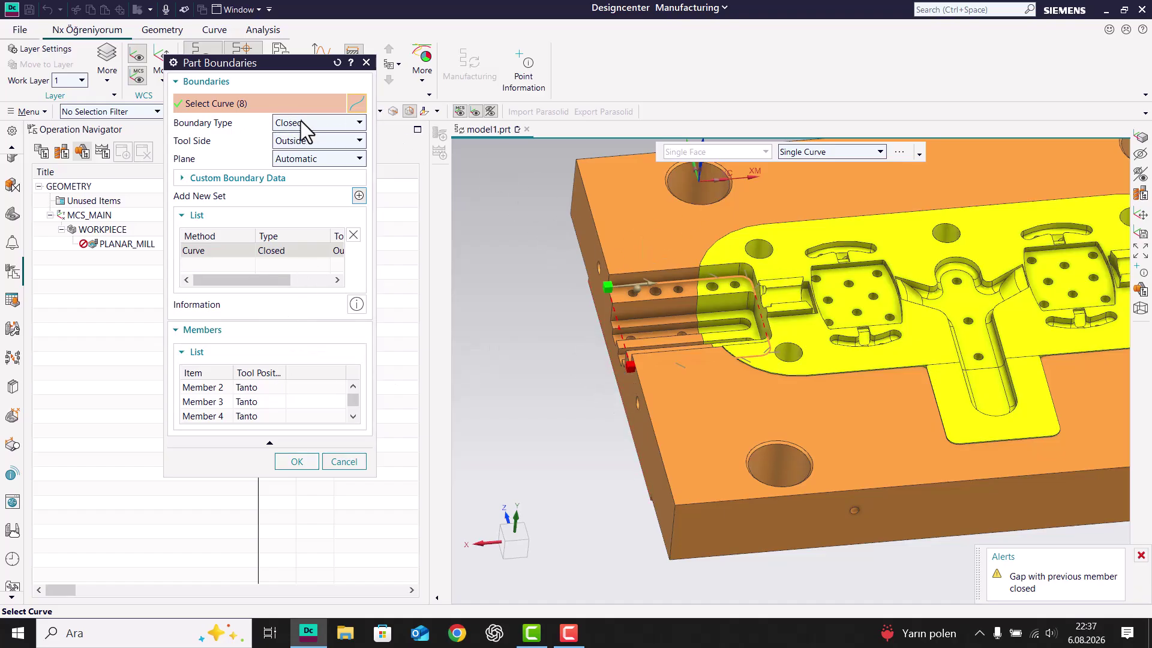
Step: Set the boundary's tool side to Inside, keep the plane on Automatic, and accept the part boundary
left_click(295, 142)
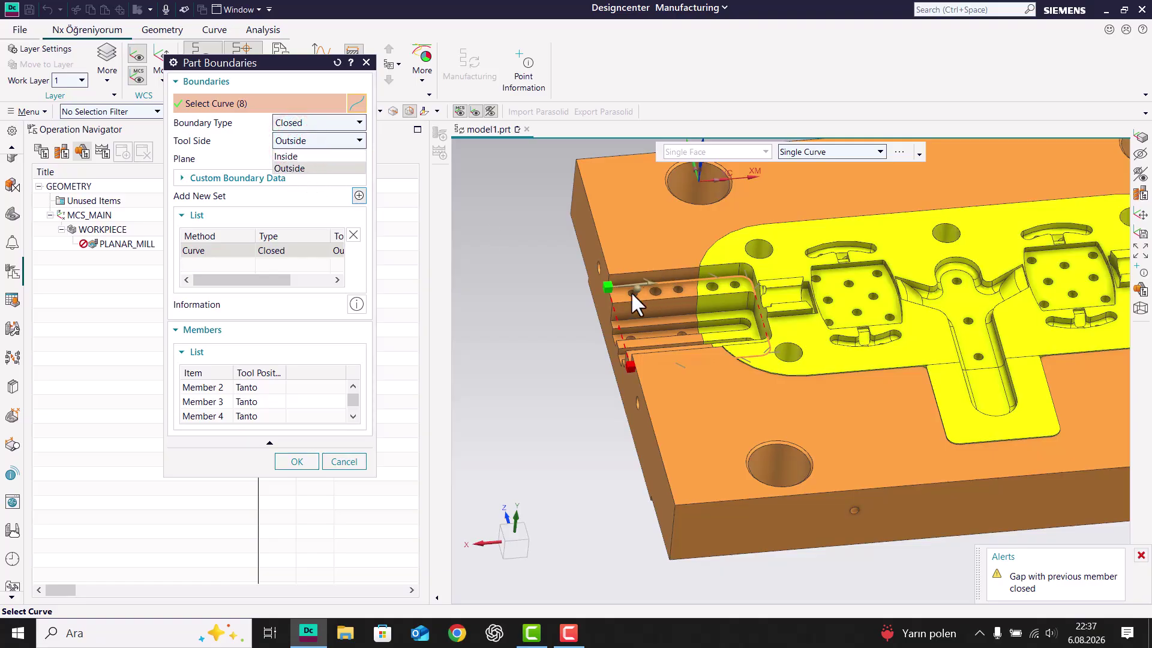
left_click(294, 157)
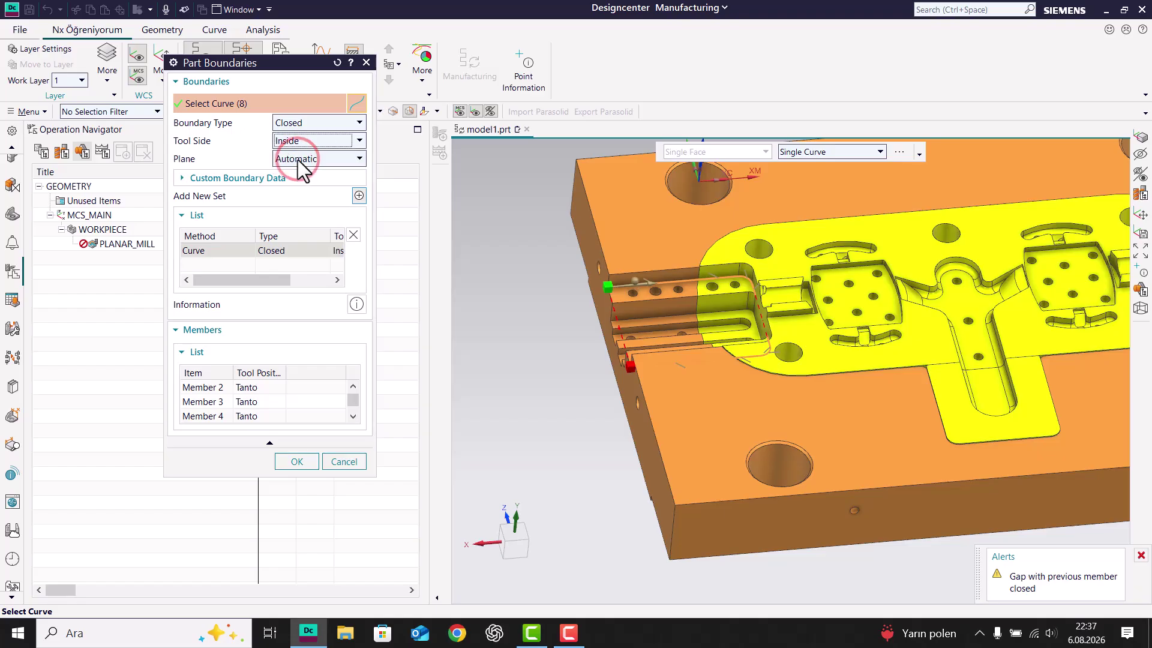
left_click(299, 159)
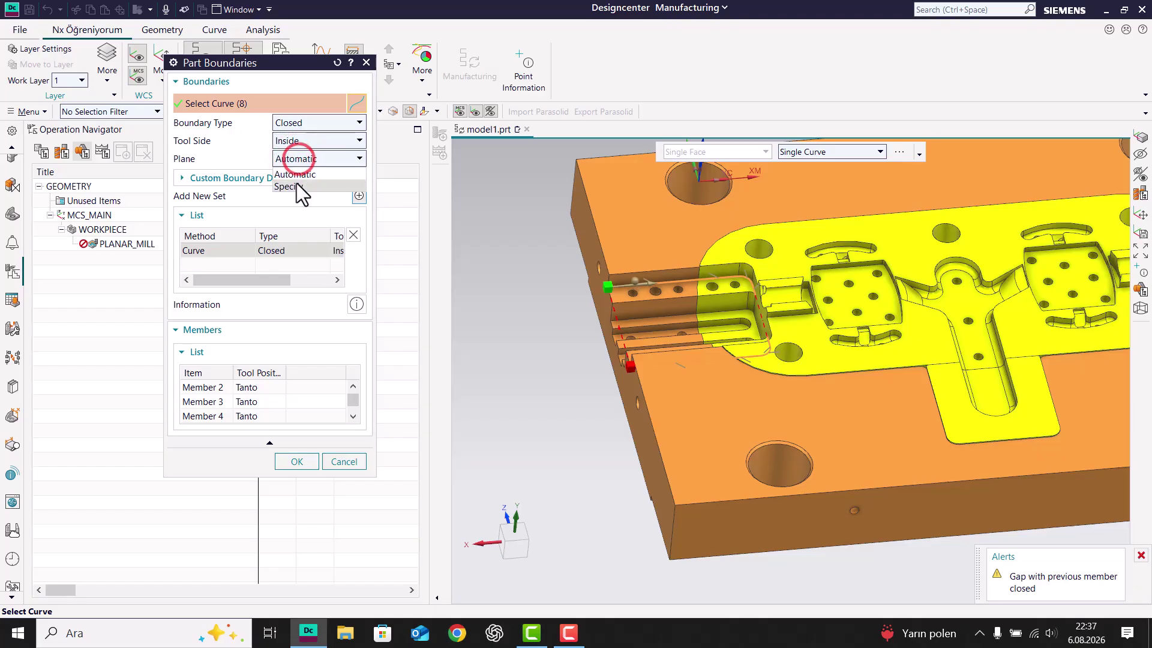
left_click(303, 159)
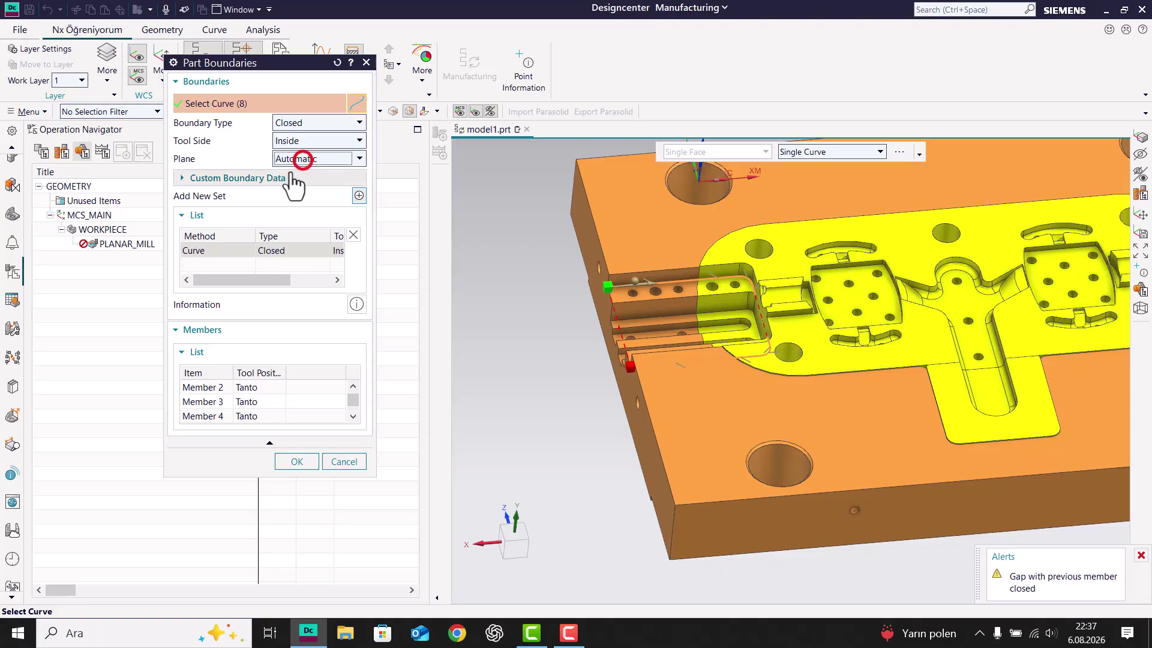
left_click(297, 462)
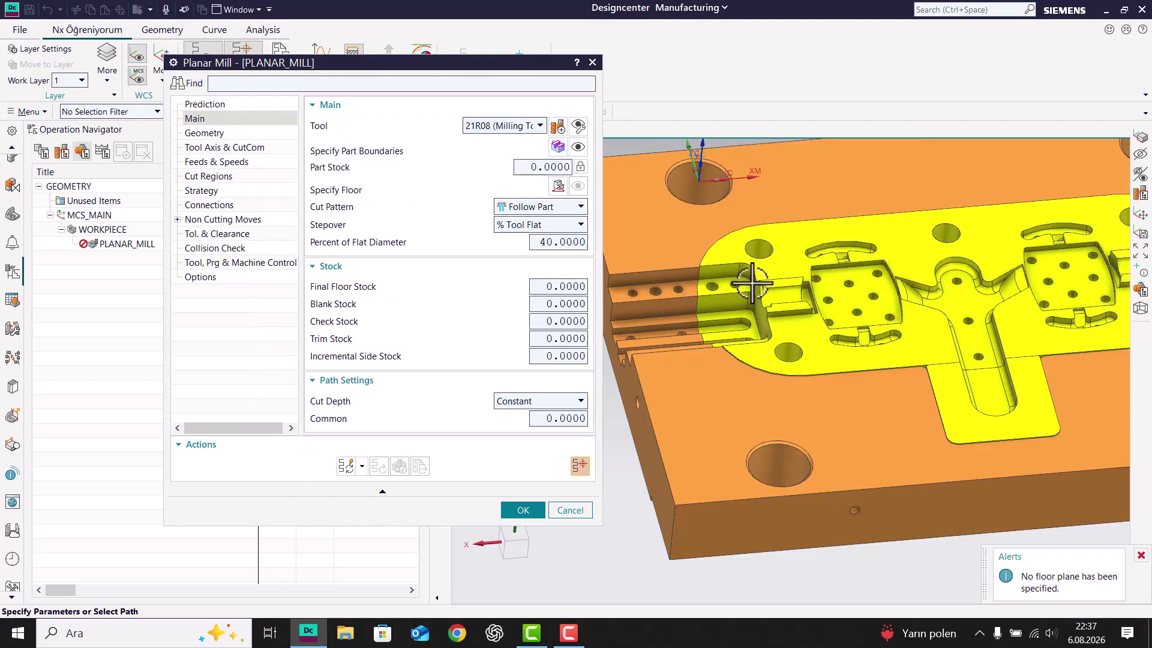
Step: Specify the channel's flat face with the row of holes as the floor plane and generate the tool path
scroll(779, 291, "down", 3)
scroll(727, 293, "up", 2)
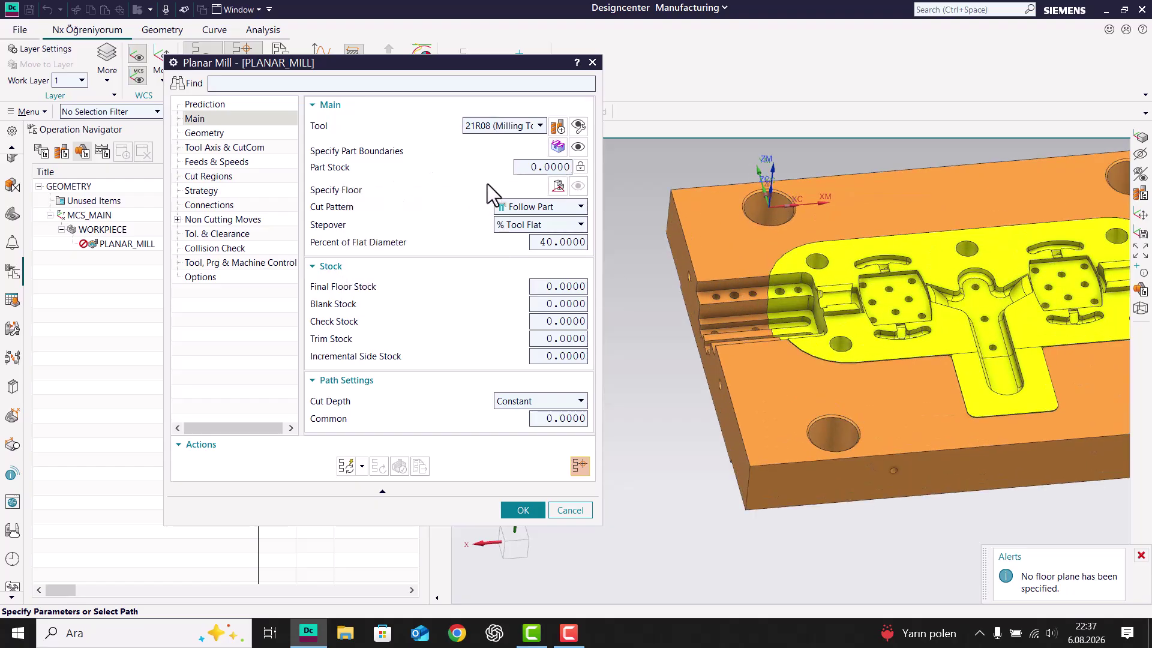
left_click(338, 190)
left_click(555, 190)
scroll(747, 296, "up", 4)
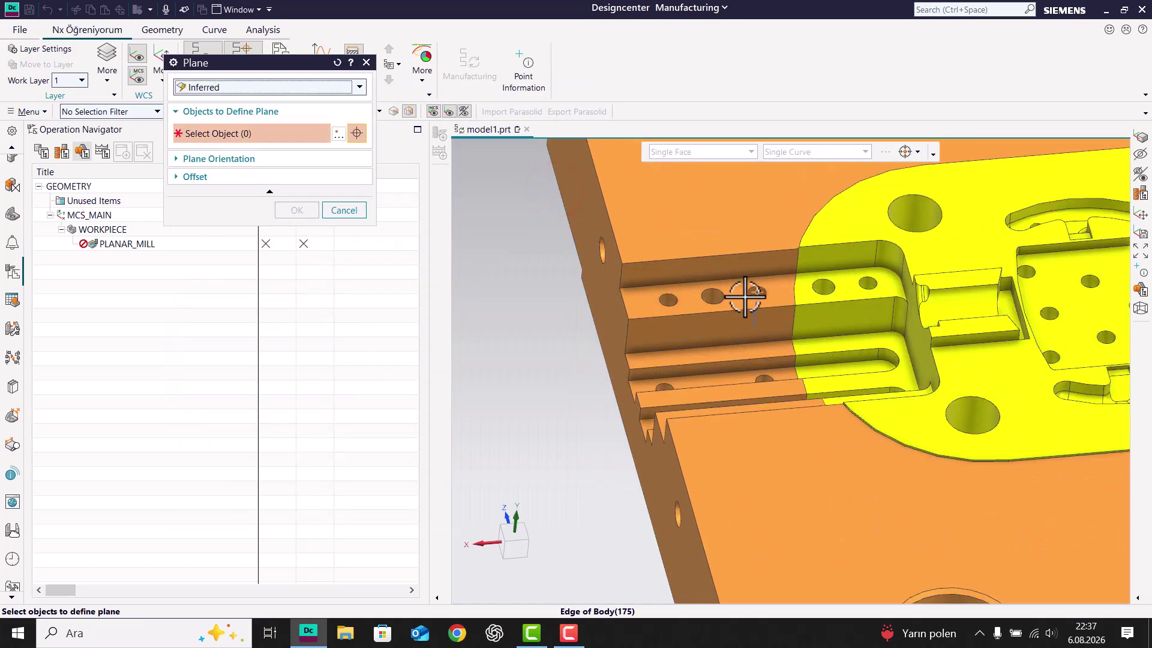
left_click(744, 295)
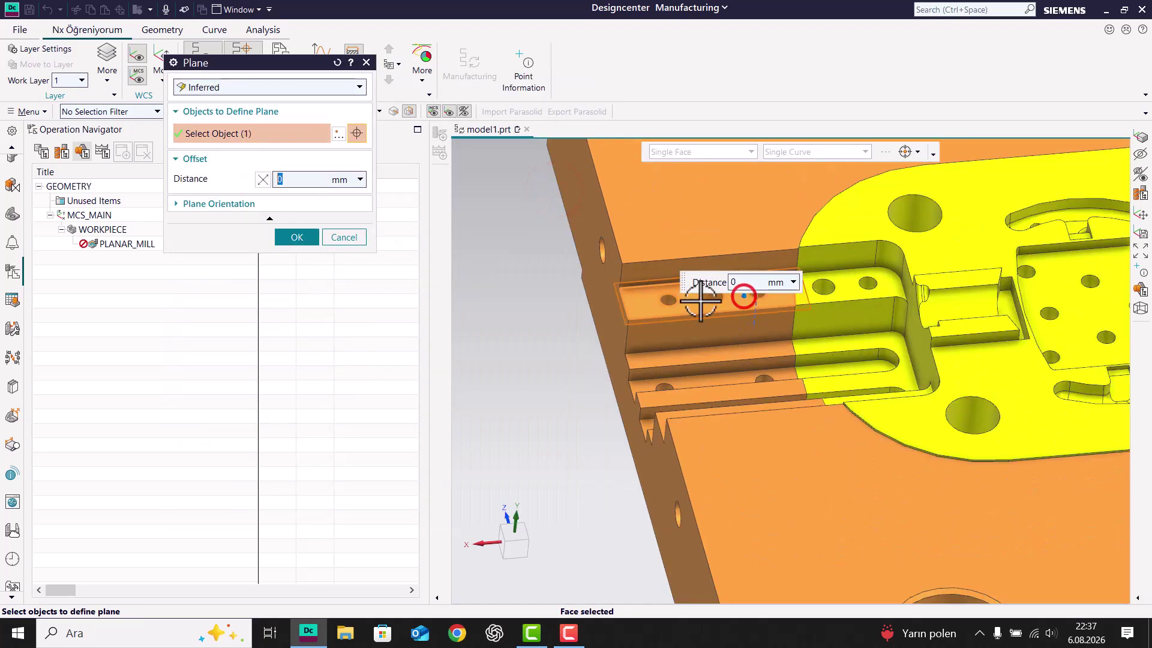
left_click(309, 243)
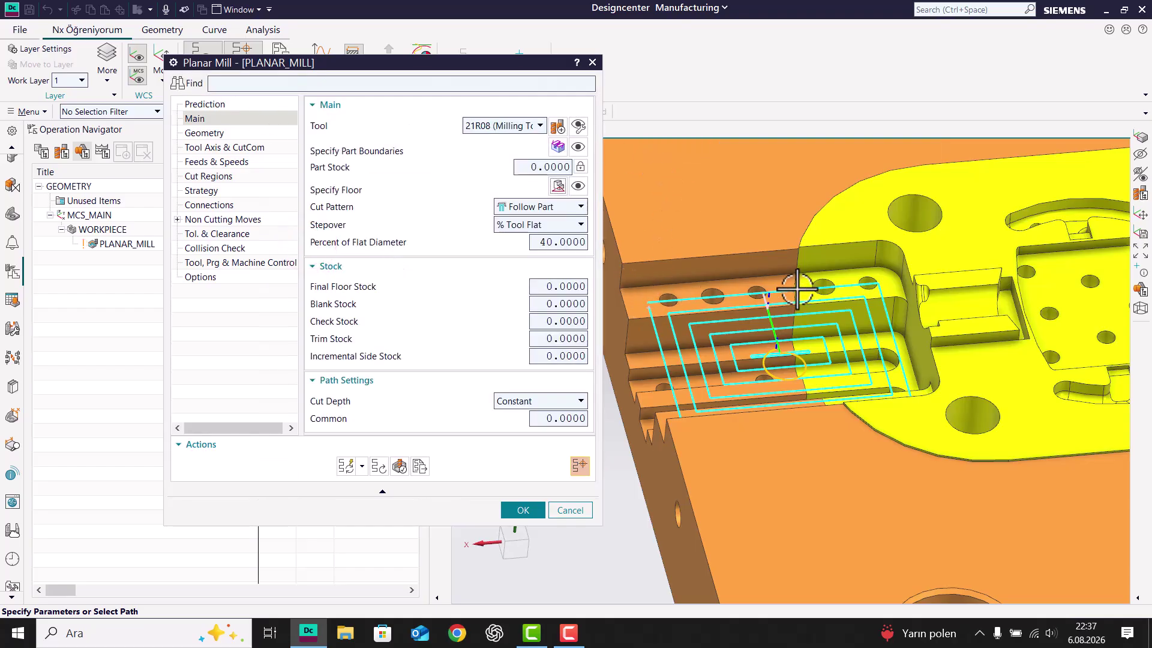
Step: Try the Follow Periphery and Helical cut patterns, and set the common cut depth to 1
left_click(551, 207)
left_click(540, 235)
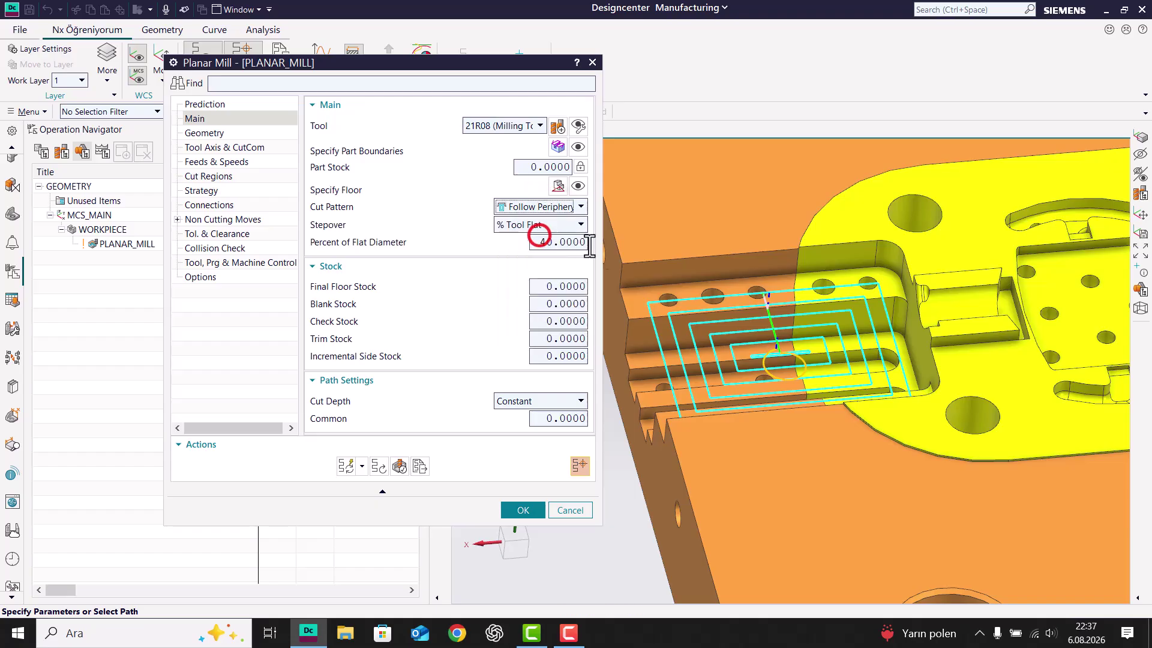
left_click(549, 207)
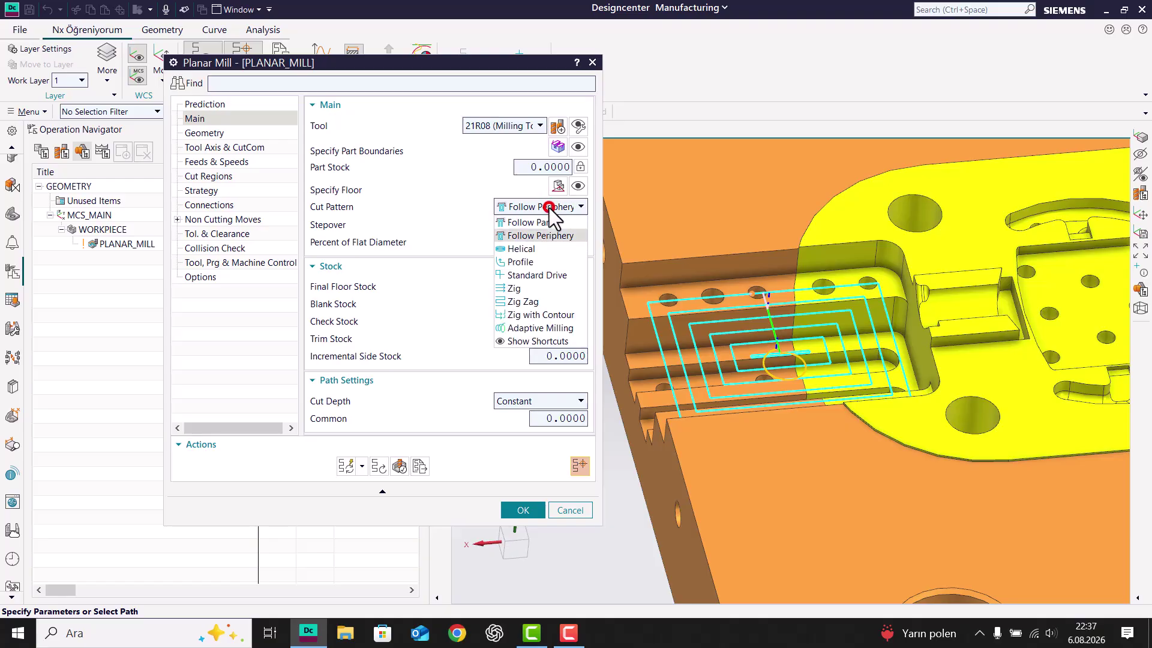
left_click(522, 252)
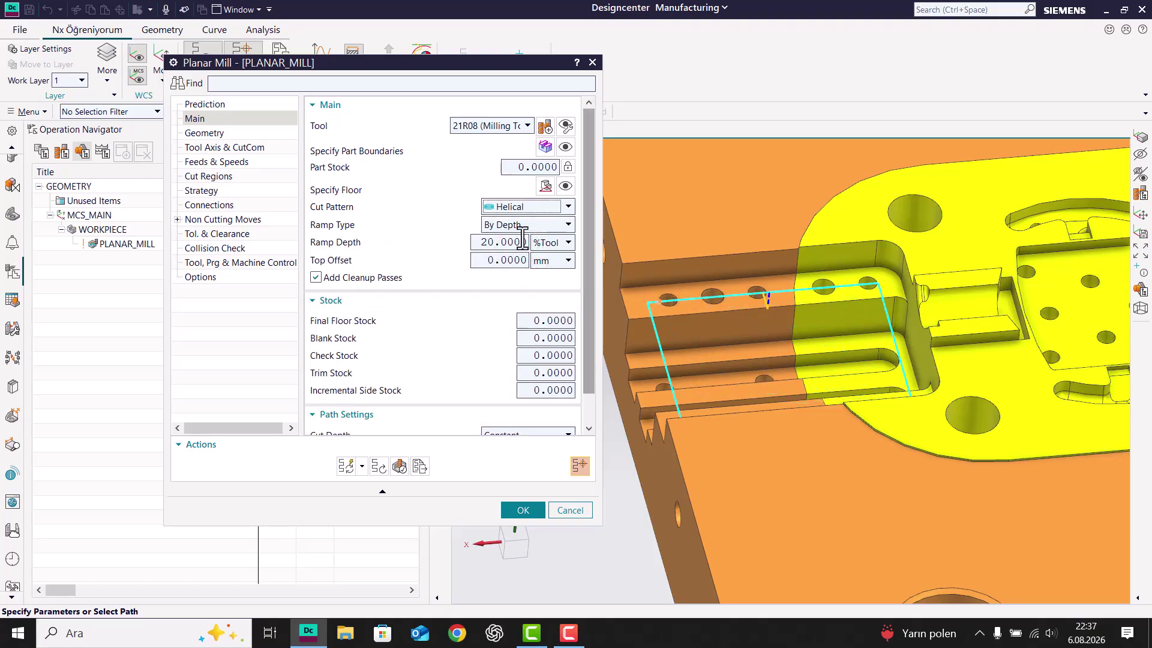
scroll(536, 372, "down", 2)
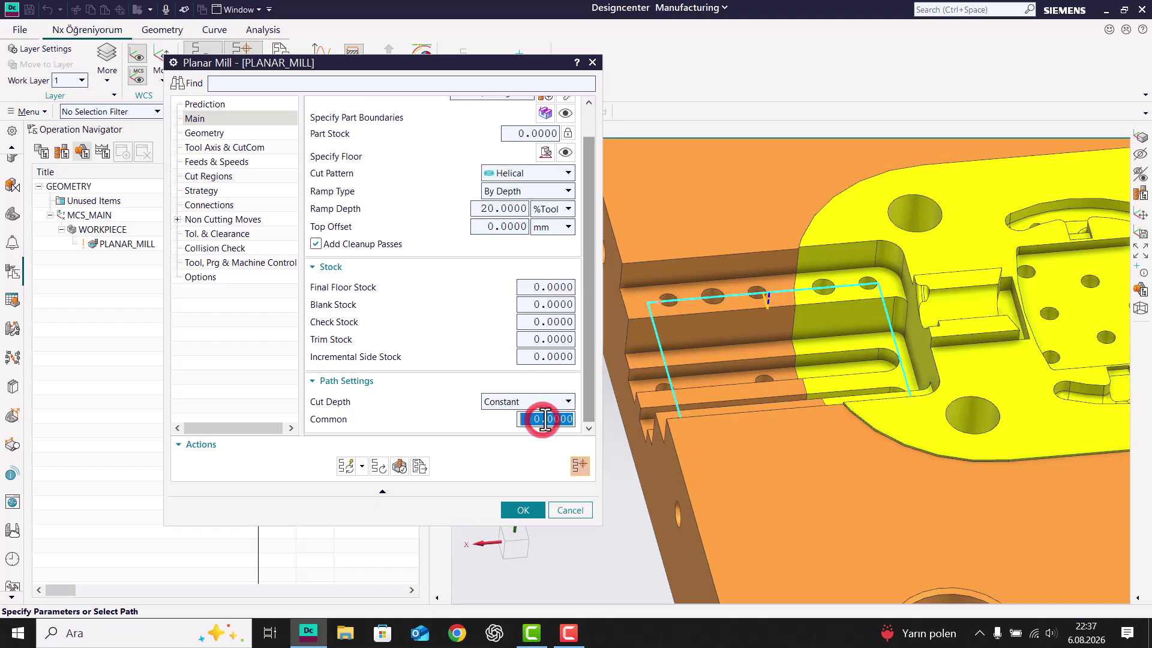
type("1")
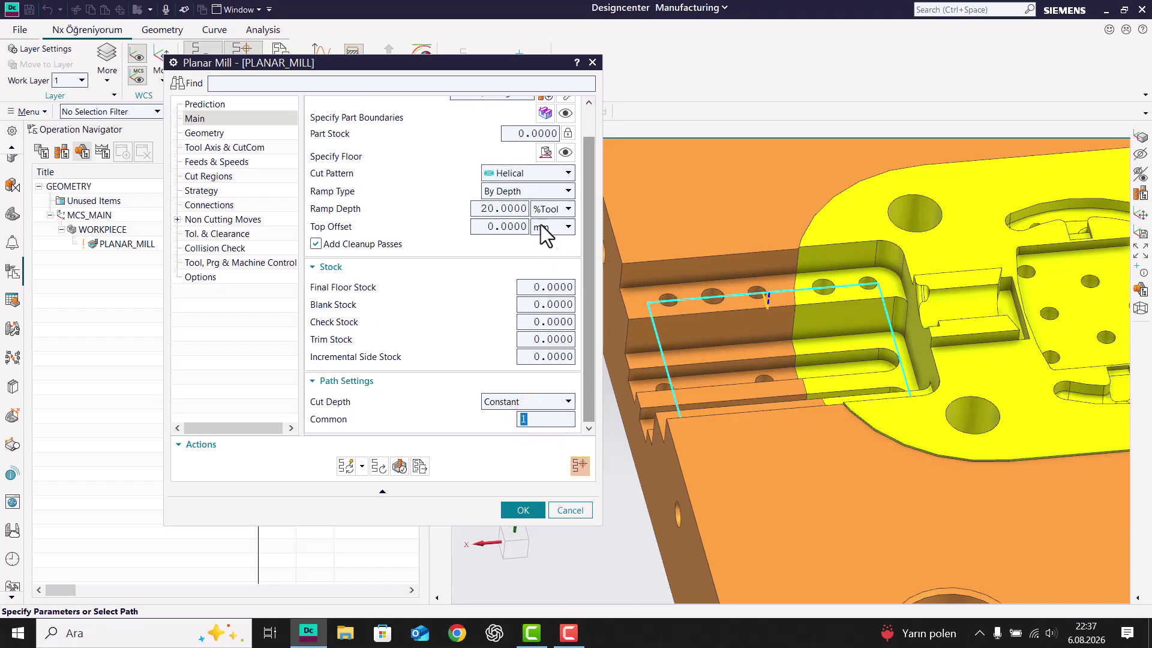
Step: Redefine the part boundary's plane as a specified Inferred plane on the plate's top face beside the channel and accept it
scroll(528, 281, "up", 2)
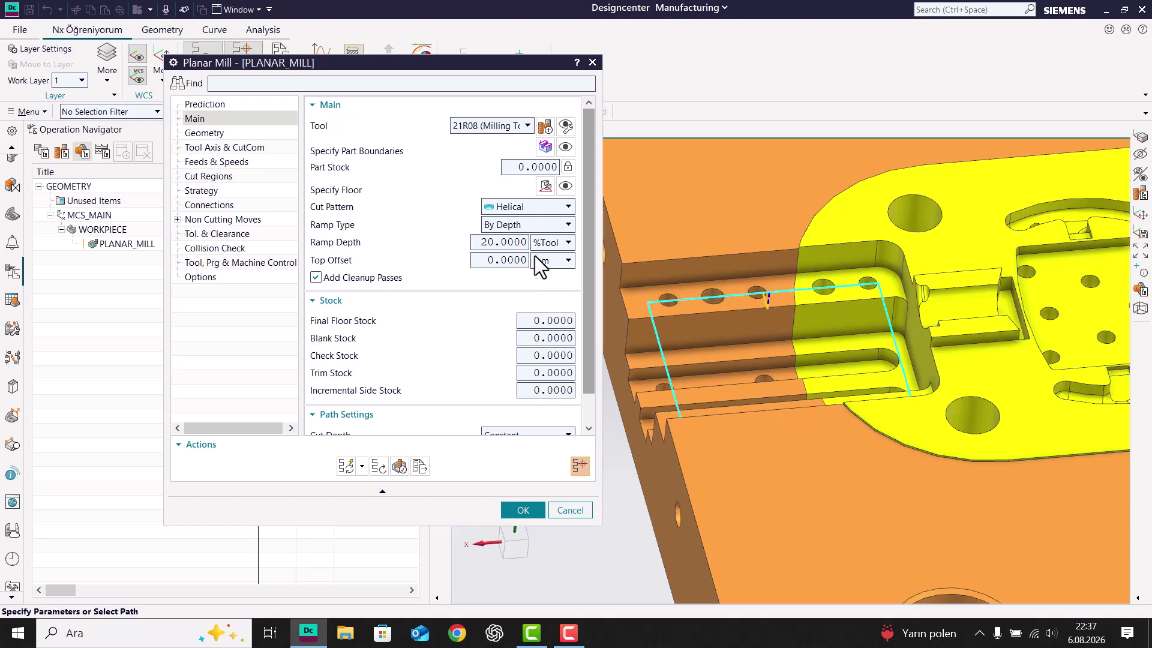
left_click(545, 148)
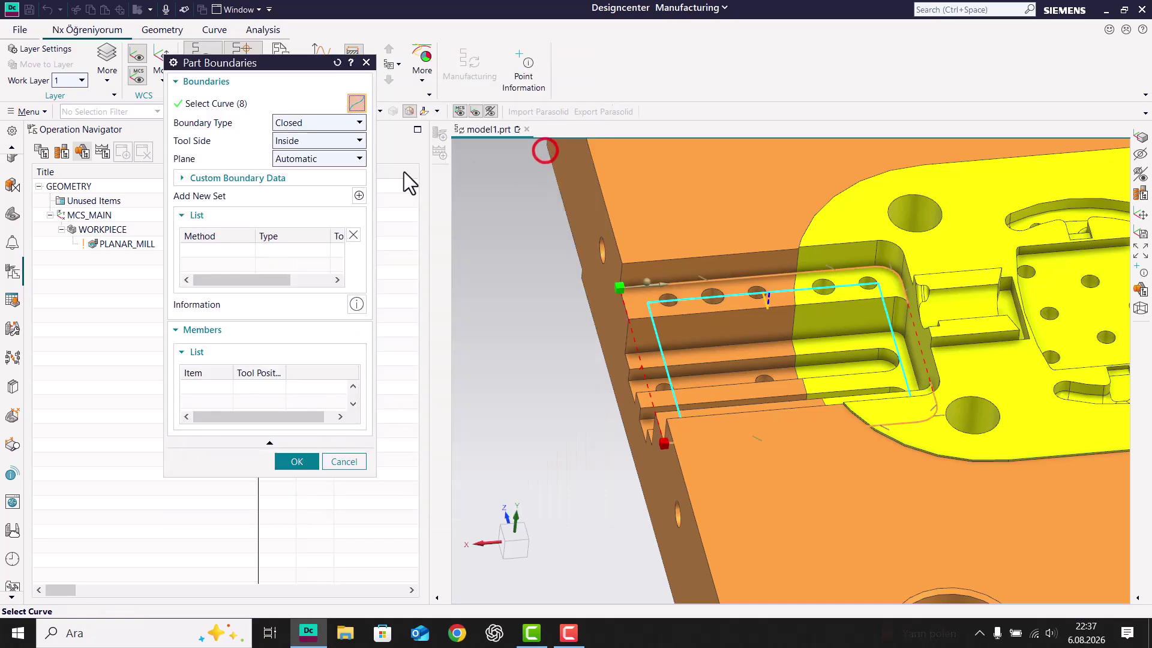
left_click(288, 186)
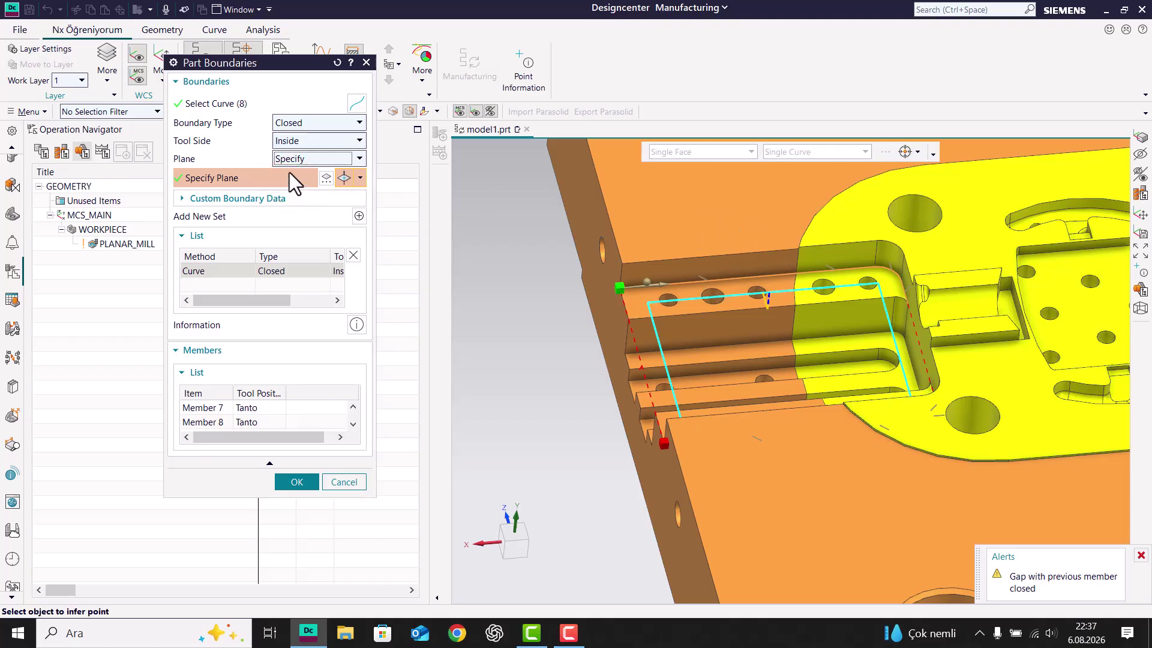
left_click(360, 180)
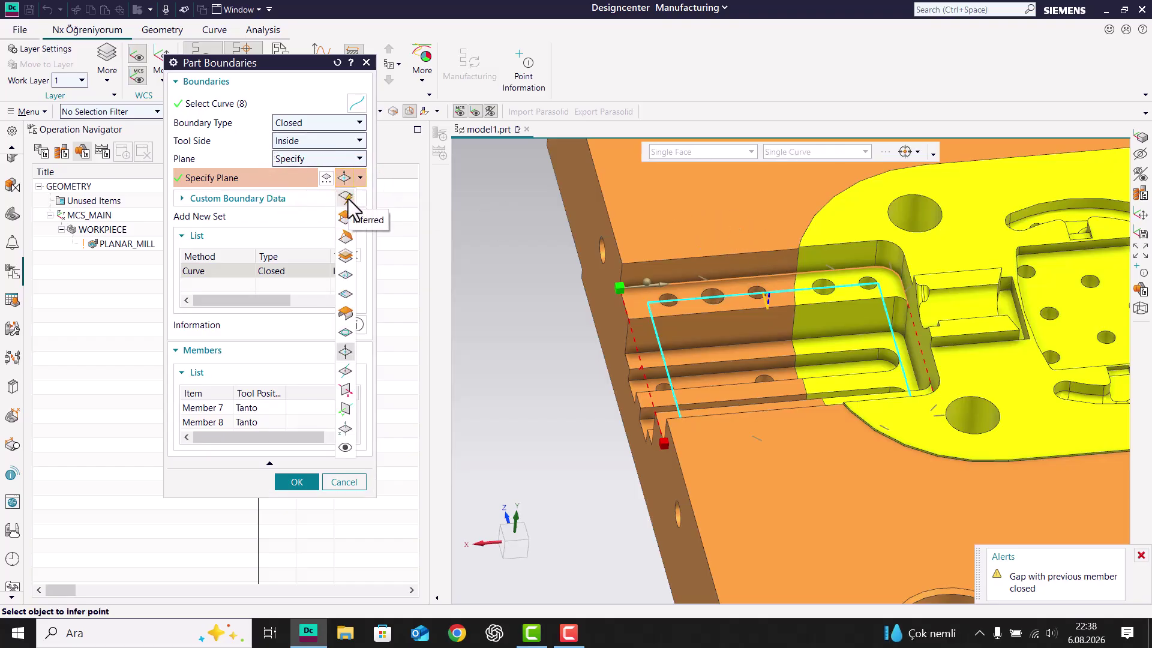
left_click(347, 198)
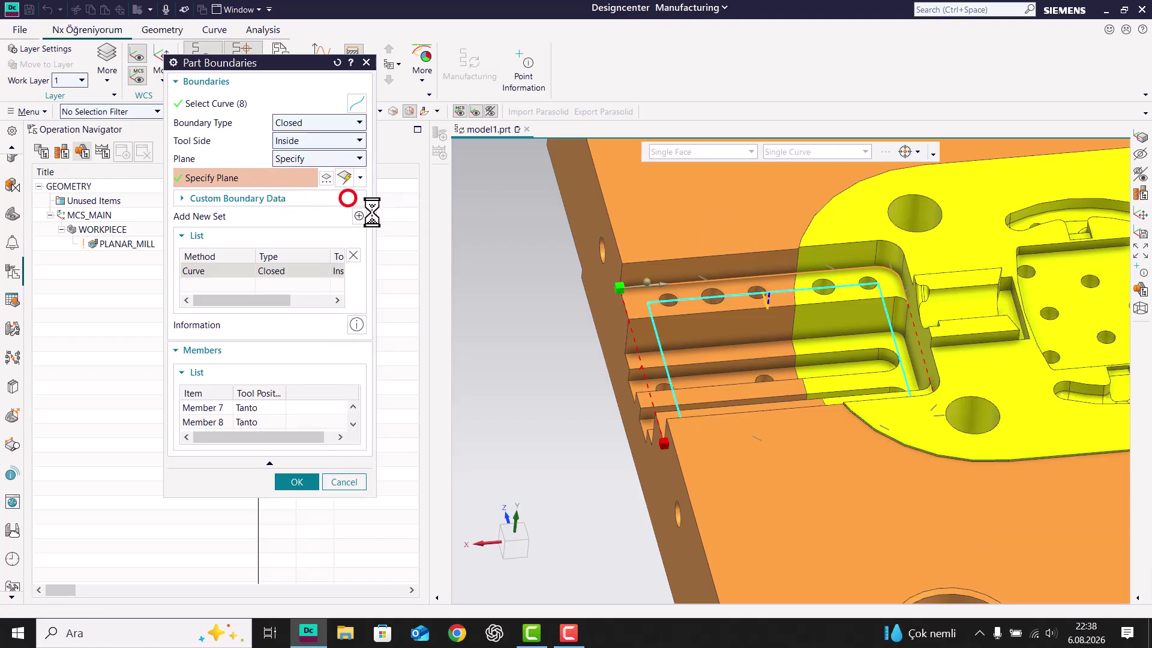
left_click(736, 235)
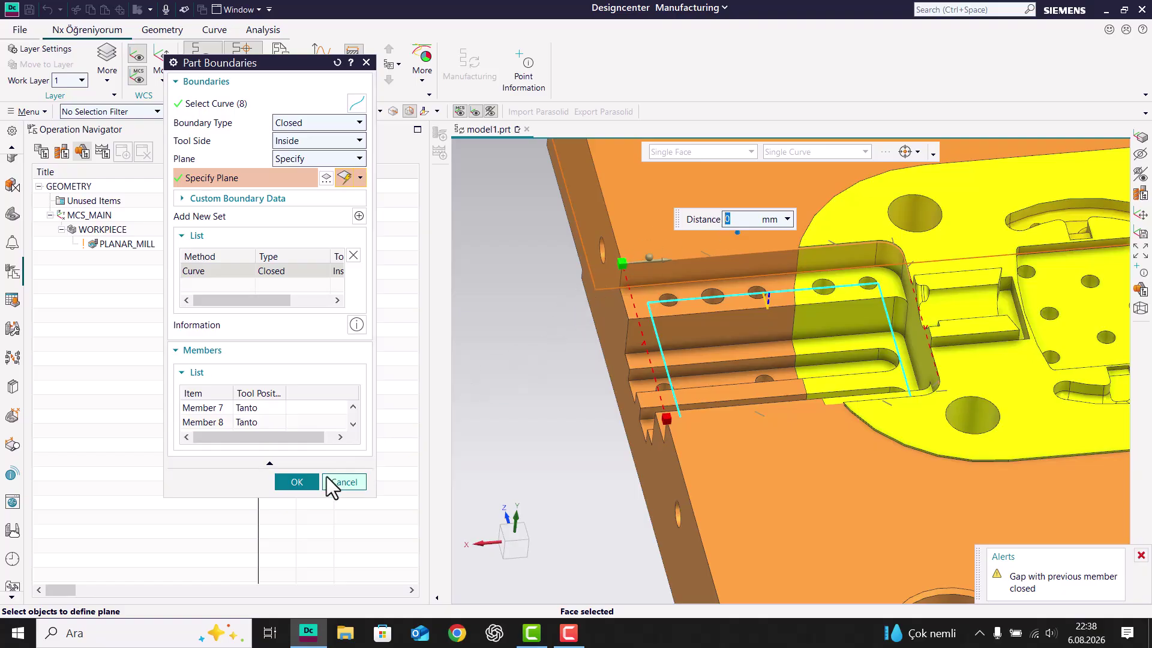
left_click(296, 482)
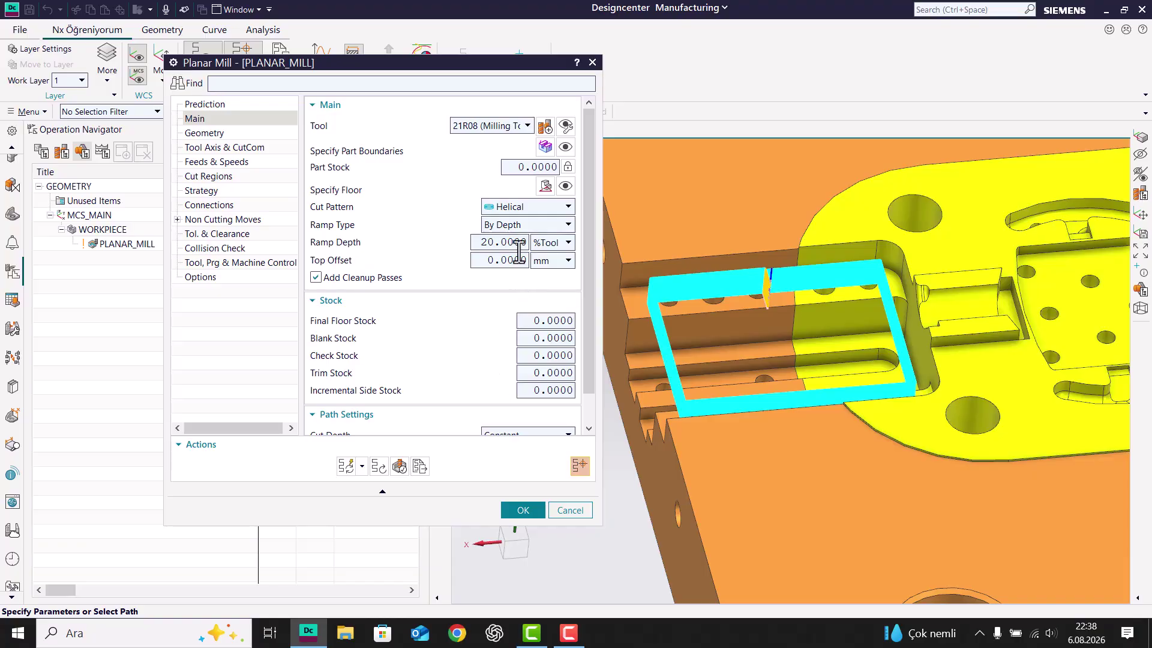
Step: Inspect the helical tool path's depth levels along the side channel up close
scroll(676, 295, "down", 5)
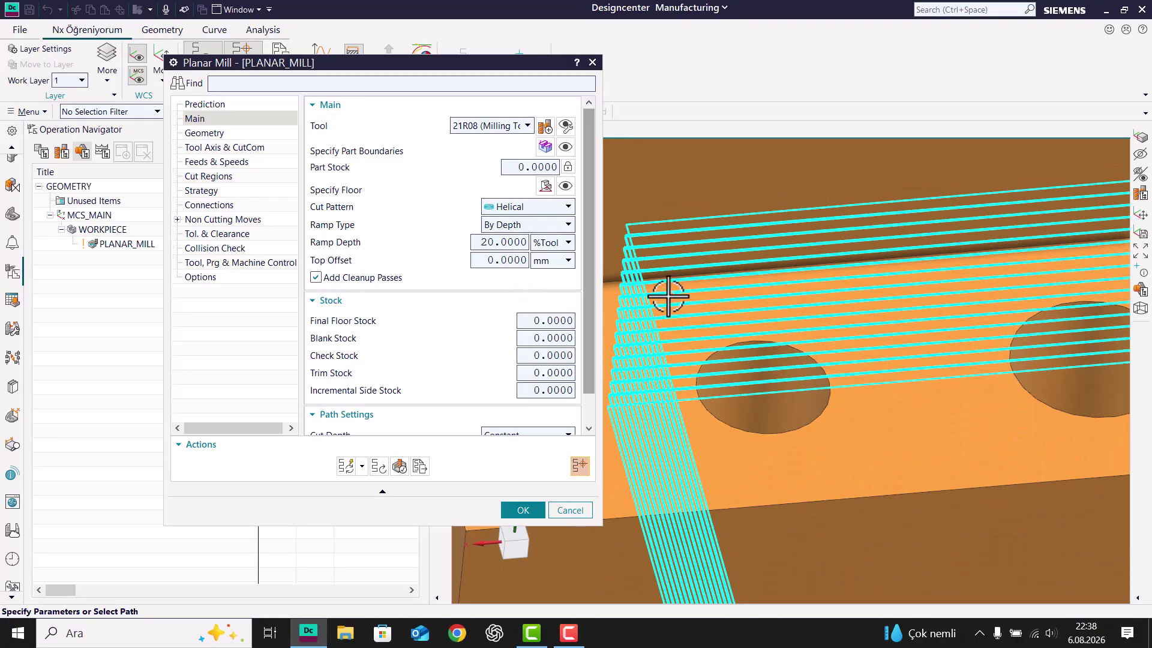
scroll(647, 283, "down", 3)
scroll(638, 278, "up", 8)
scroll(1079, 262, "down", 5)
middle_click_drag(1079, 259, 1075, 252)
scroll(1067, 252, "up", 5)
scroll(839, 226, "up", 1)
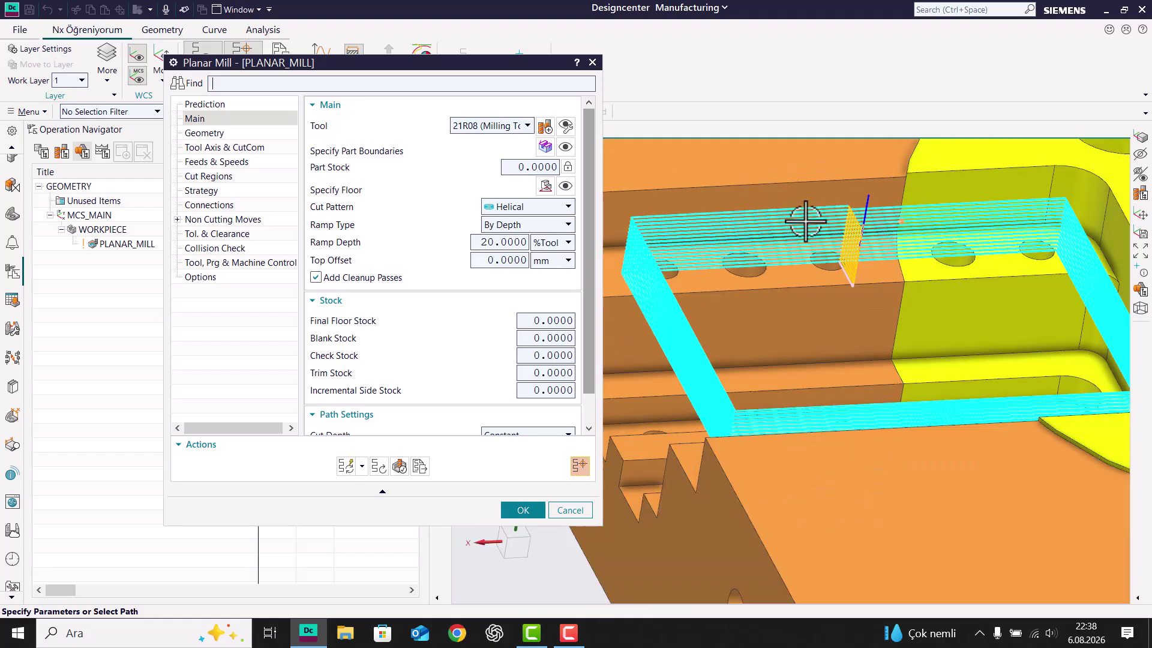
Step: Switch the cut pattern to Follow Periphery and check the available cut depth types
left_click(508, 207)
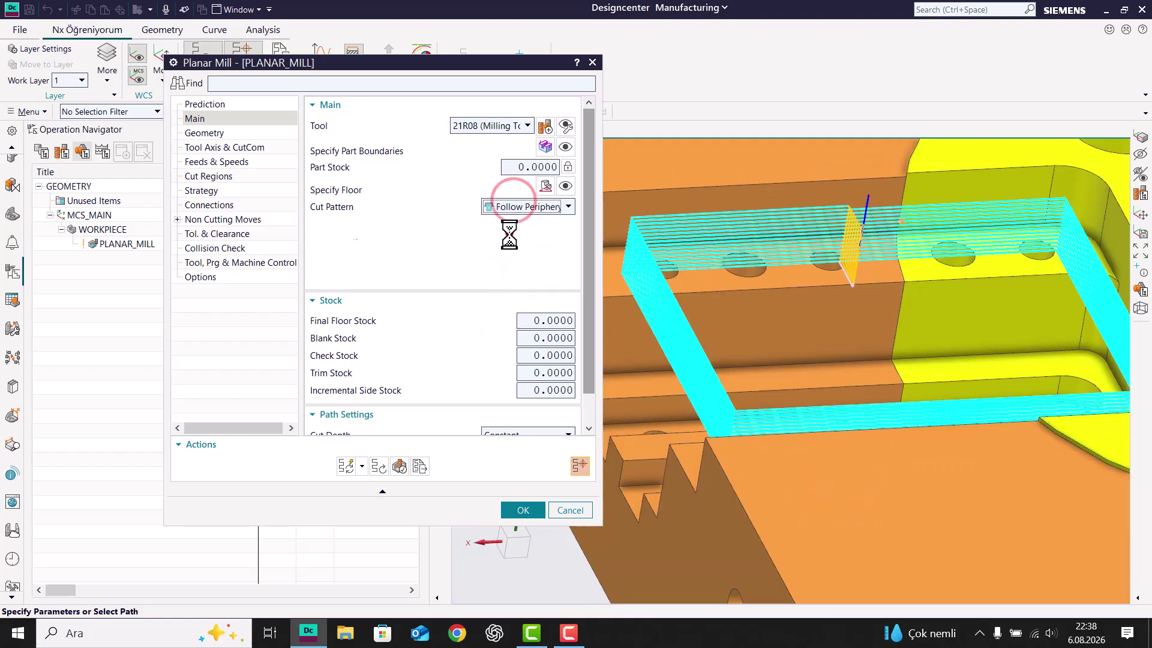
left_click(509, 233)
mouse_move(764, 291)
middle_mouse_down()
mouse_move(750, 318)
mouse_move(758, 301)
middle_mouse_up()
scroll(866, 328, "down", 2)
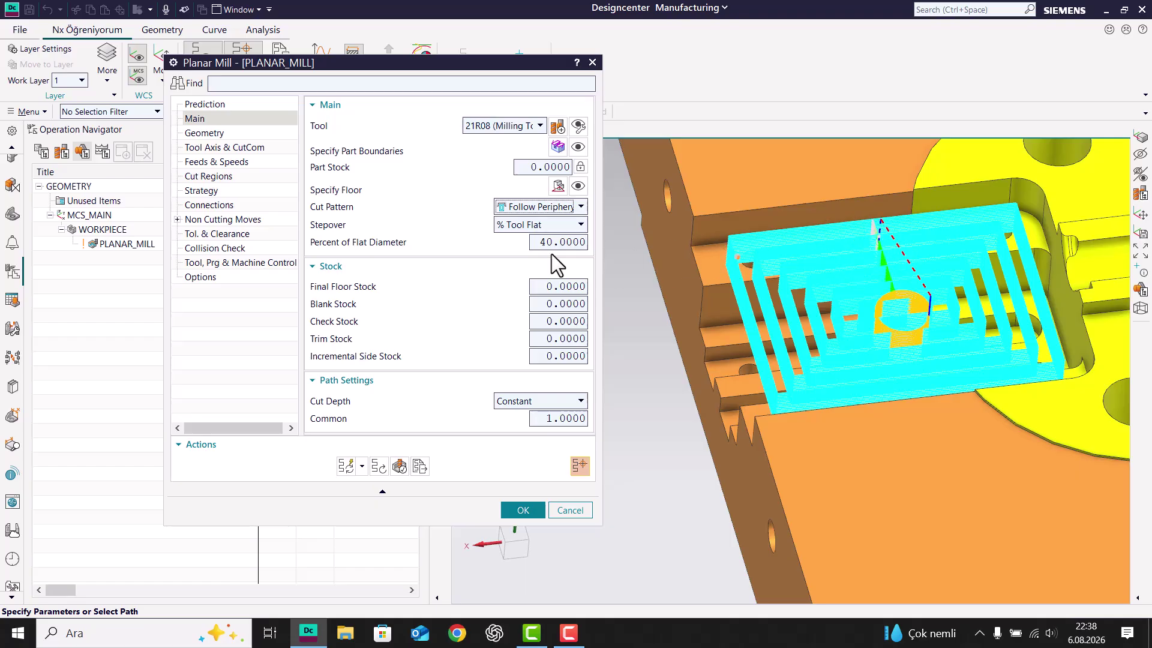
left_click(545, 401)
left_click(533, 400)
Step: Try the Profile and Zig Zag cut patterns on the side channel
left_click(537, 206)
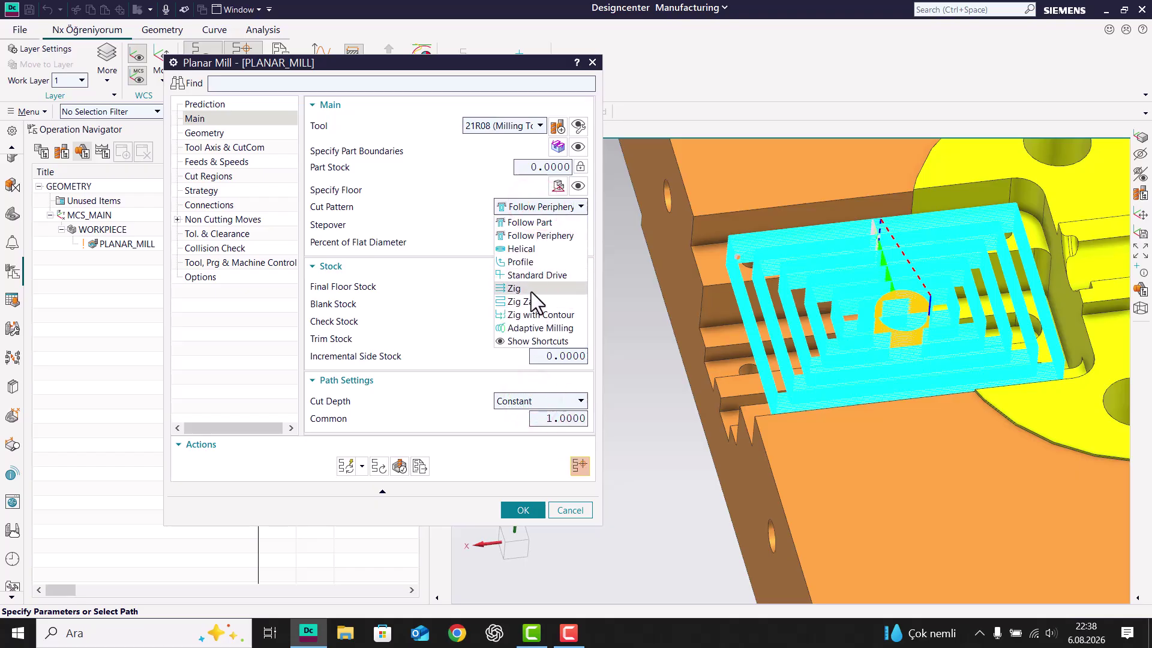
left_click(527, 263)
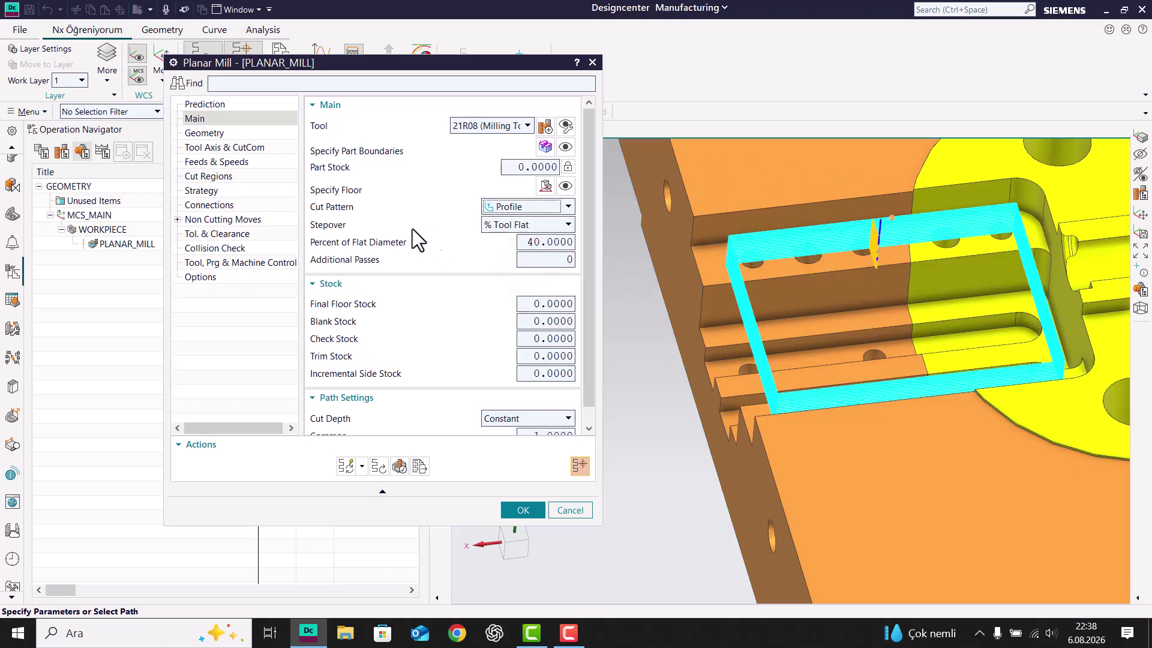
left_click(508, 210)
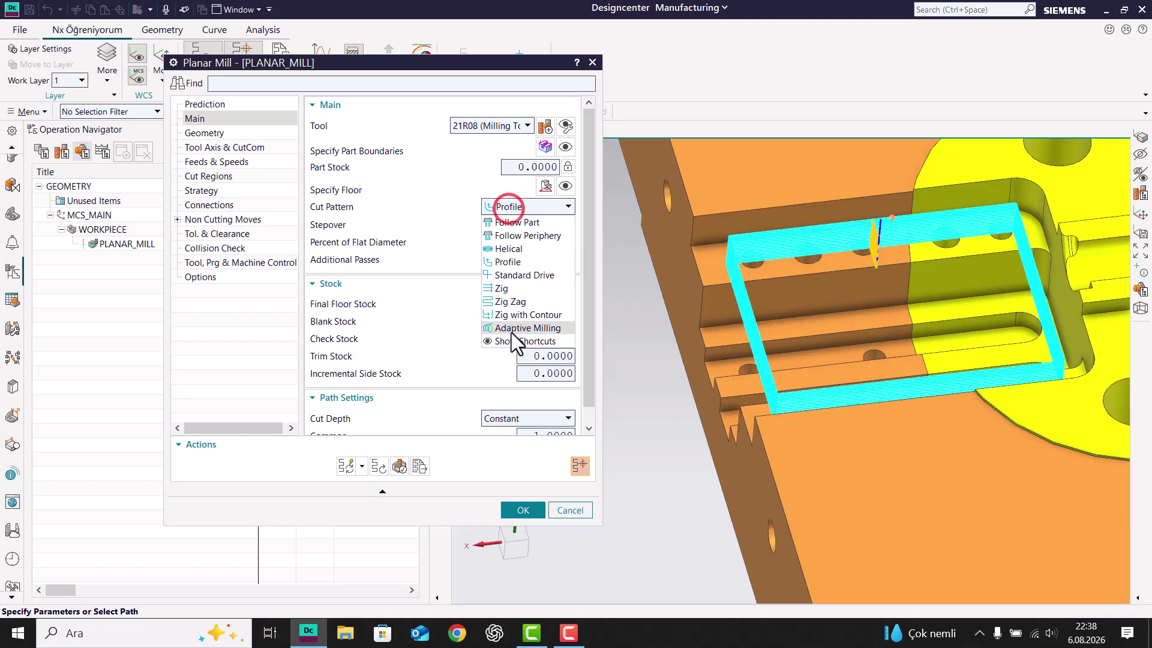
left_click(515, 302)
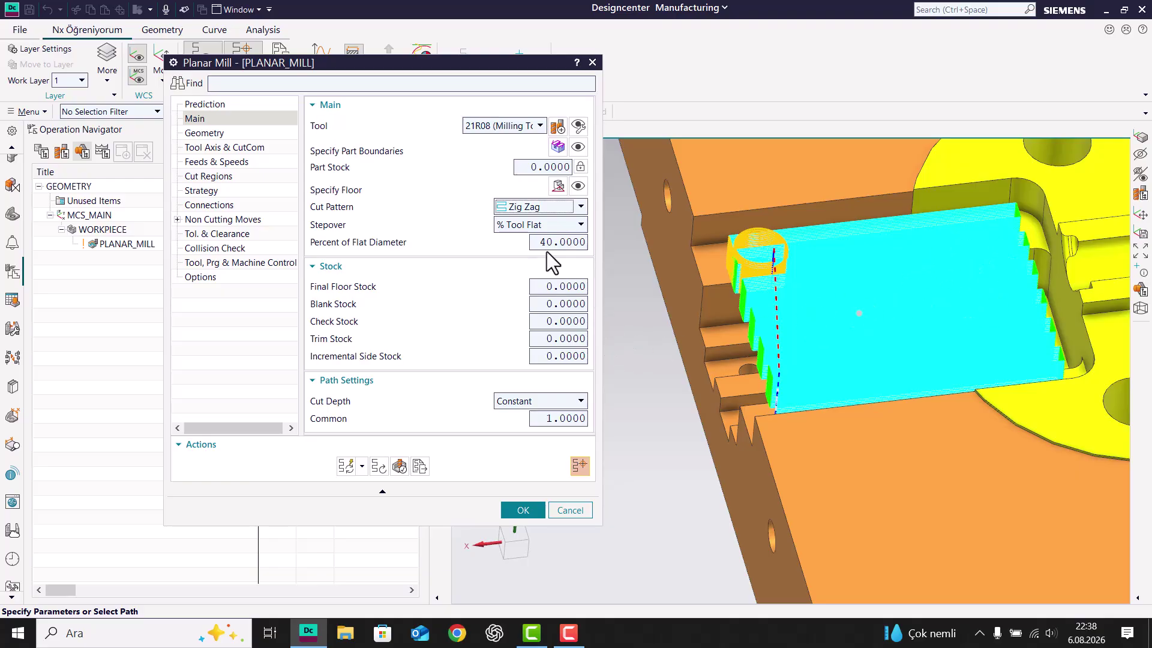
Step: Change the cut pattern to Adaptive Milling and set the common cut depth to 5
left_click(535, 207)
left_click(537, 331)
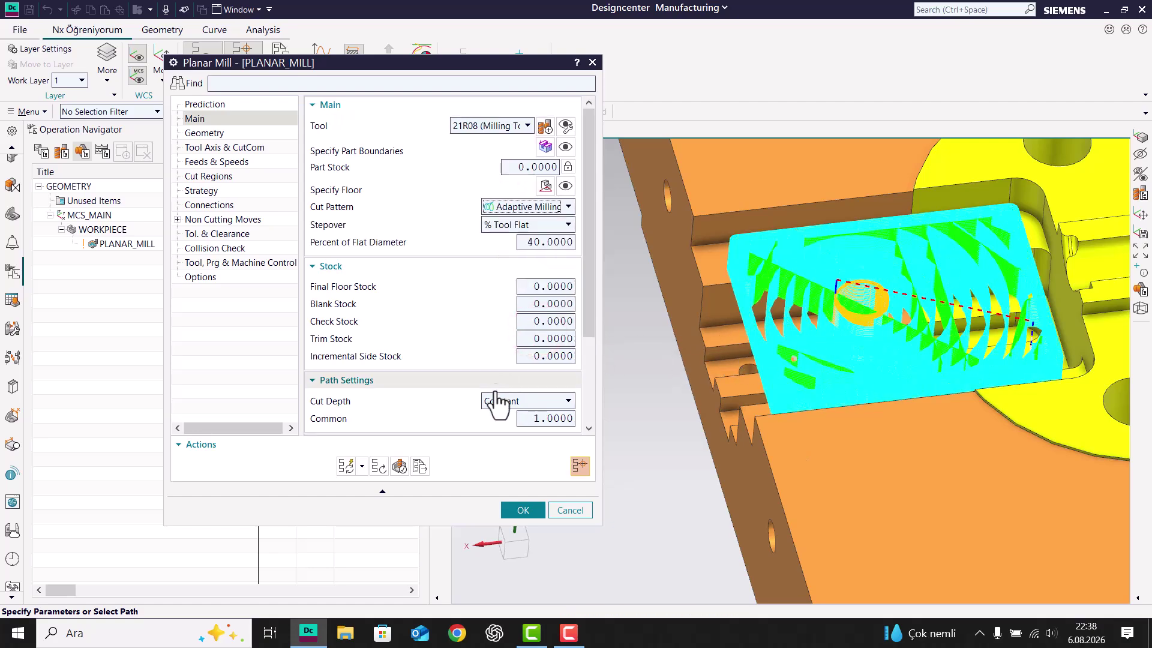
type("0")
key("Return")
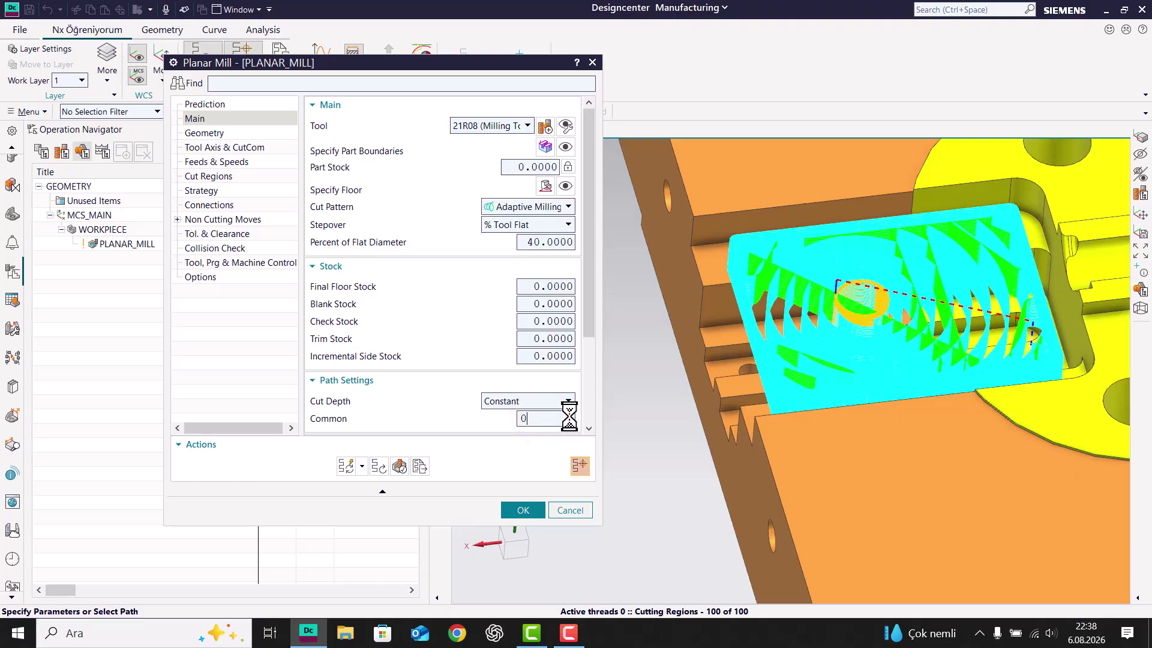
middle_click_drag(804, 360, 849, 317)
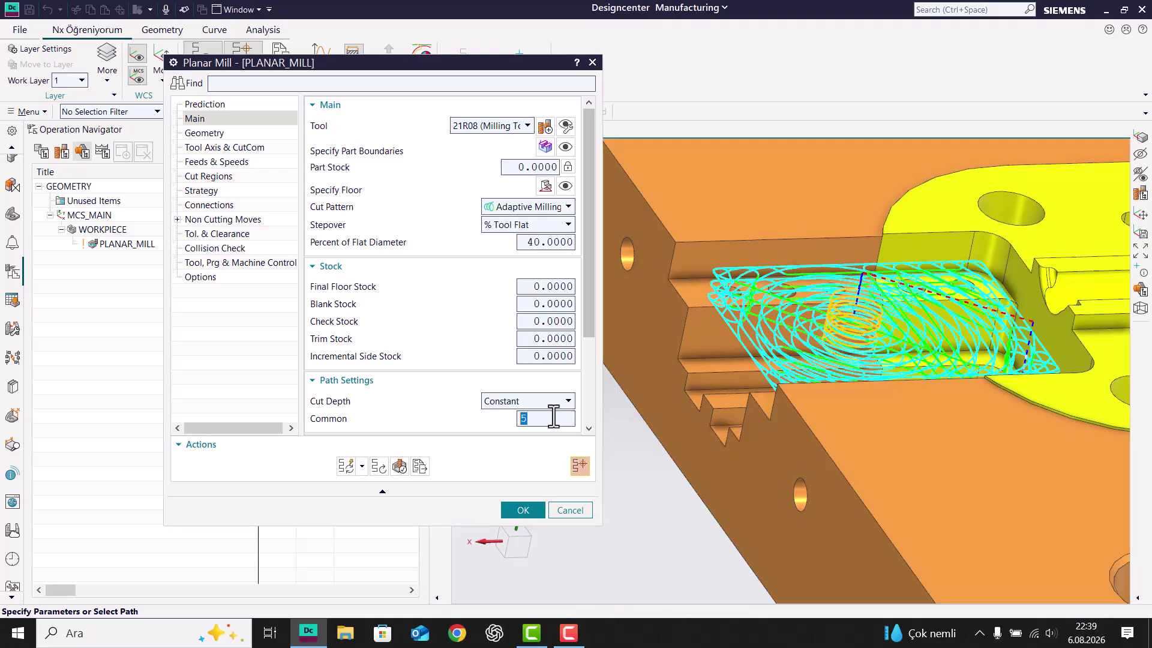
scroll(731, 368, "up", 3)
scroll(749, 324, "down", 4)
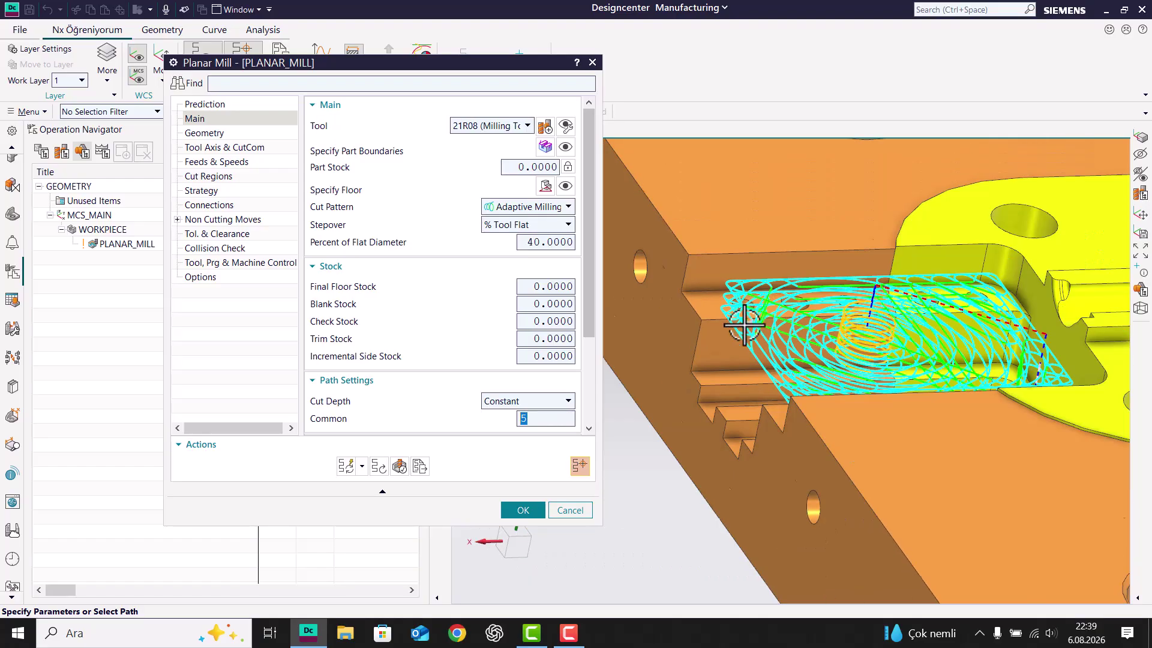
scroll(412, 330, "down", 3)
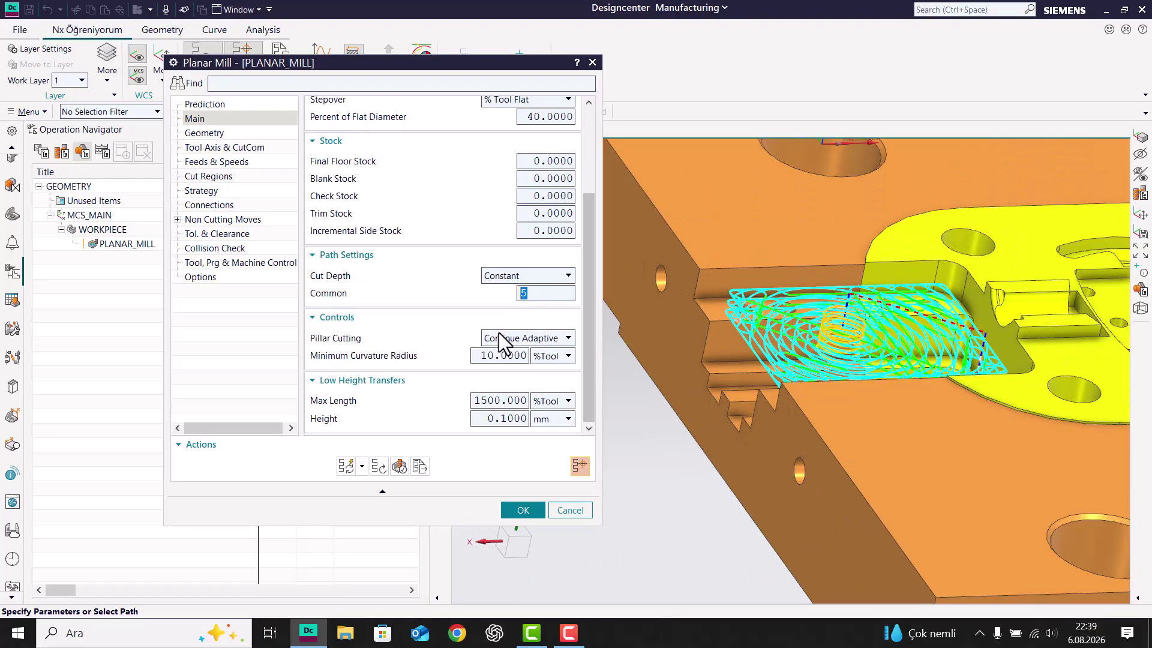
Step: Set Pillar Cutting to cut with helical motion and the minimum curvature radius to 50 %Tool, and view the path from above
left_click(531, 339)
left_click(515, 366)
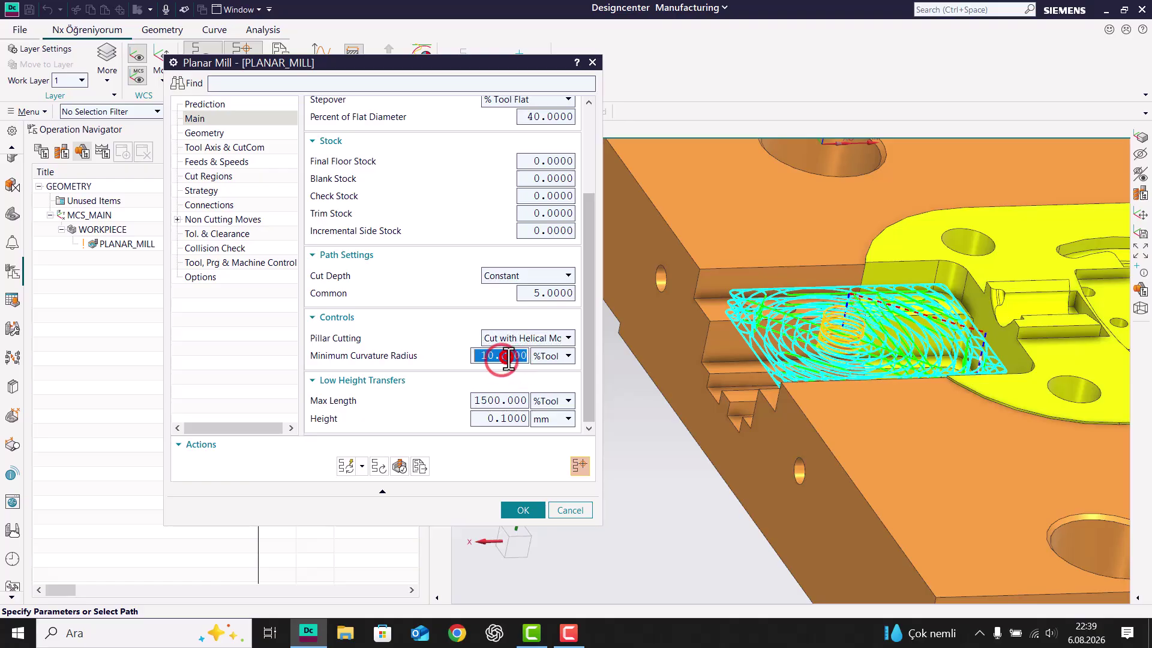
type("50")
key("Return")
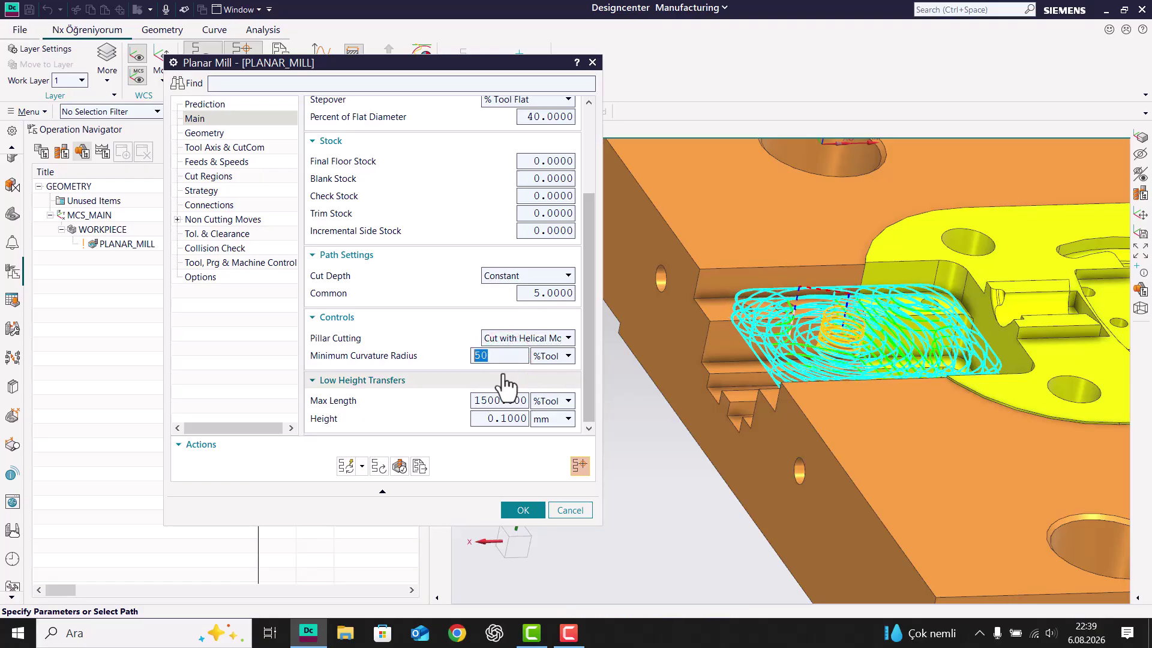
middle_click_drag(563, 378, 713, 350)
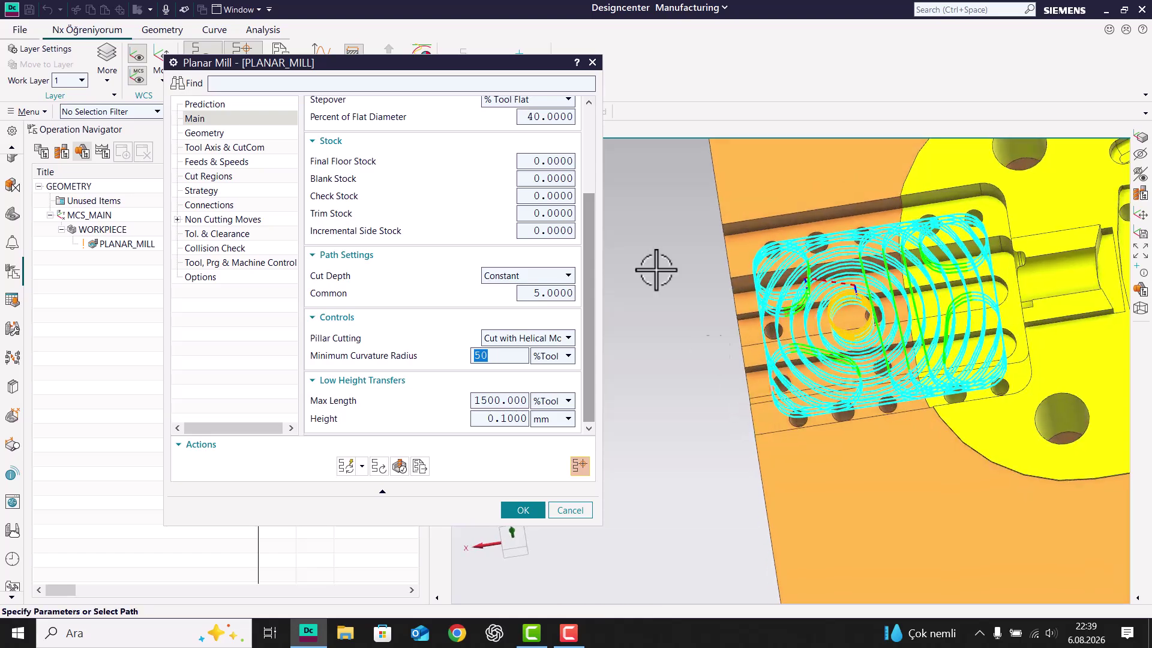
Step: Set the cut pattern back to Follow Periphery and check the resulting path in the side channel
scroll(555, 258, "up", 3)
left_click(528, 206)
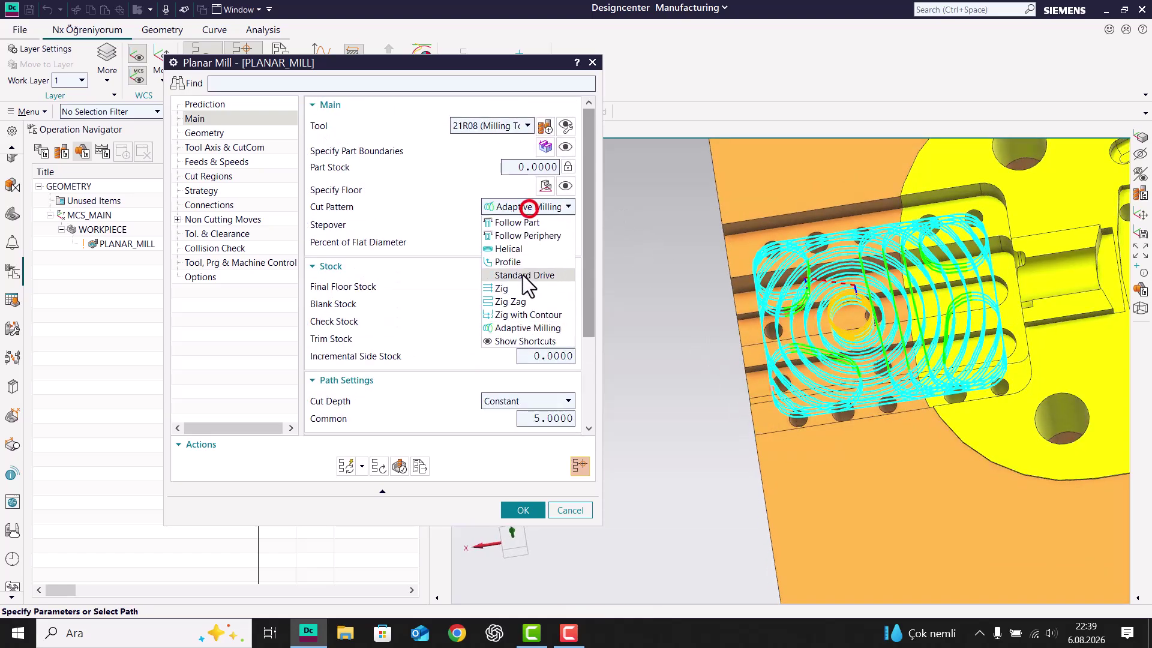
left_click(521, 236)
scroll(792, 297, "down", 3)
middle_click_drag(800, 297, 838, 282)
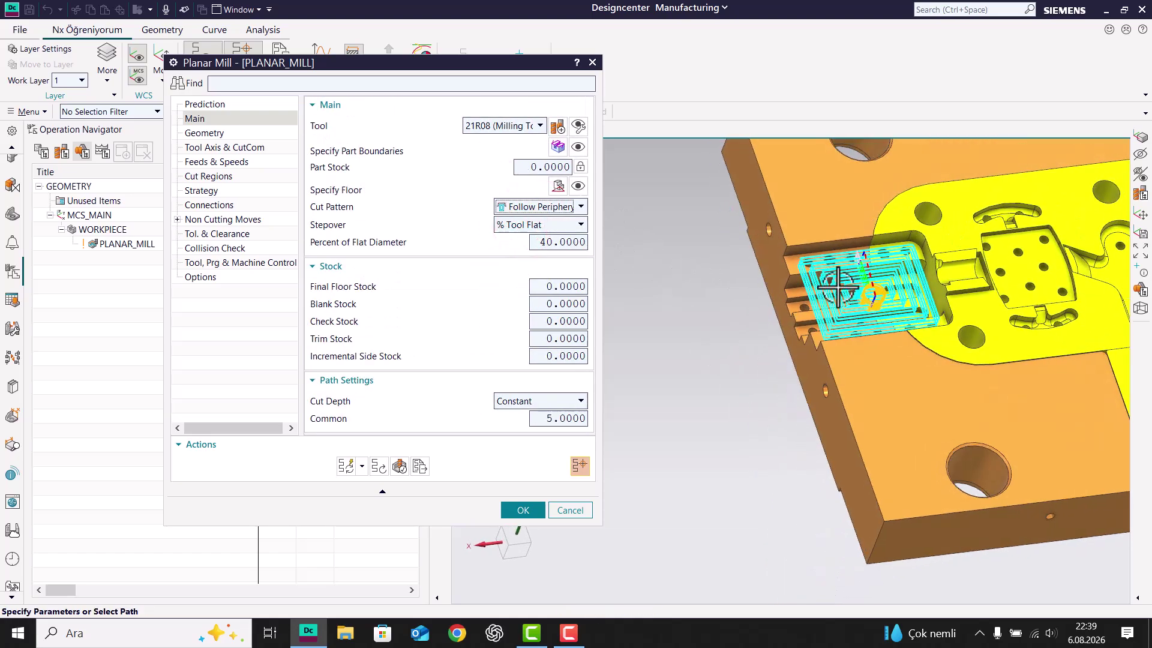
scroll(838, 282, "up", 5)
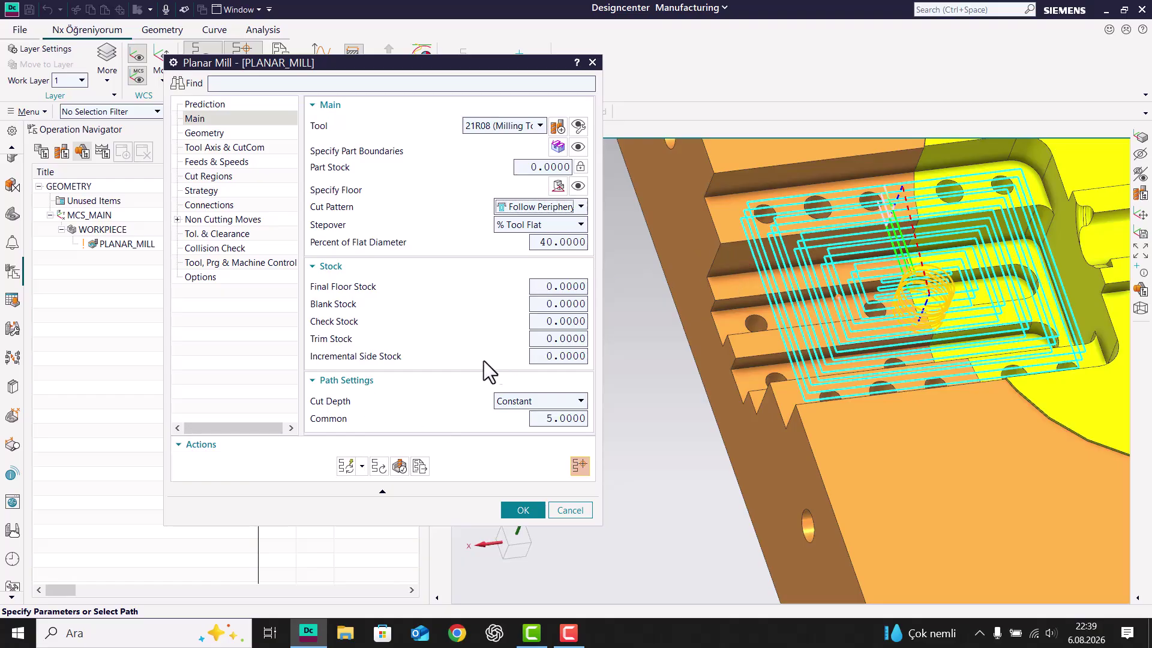
Step: Set the operation's spindle speed to 4000 rpm and the cut feed rate to 3000 mmpm
left_click(204, 133)
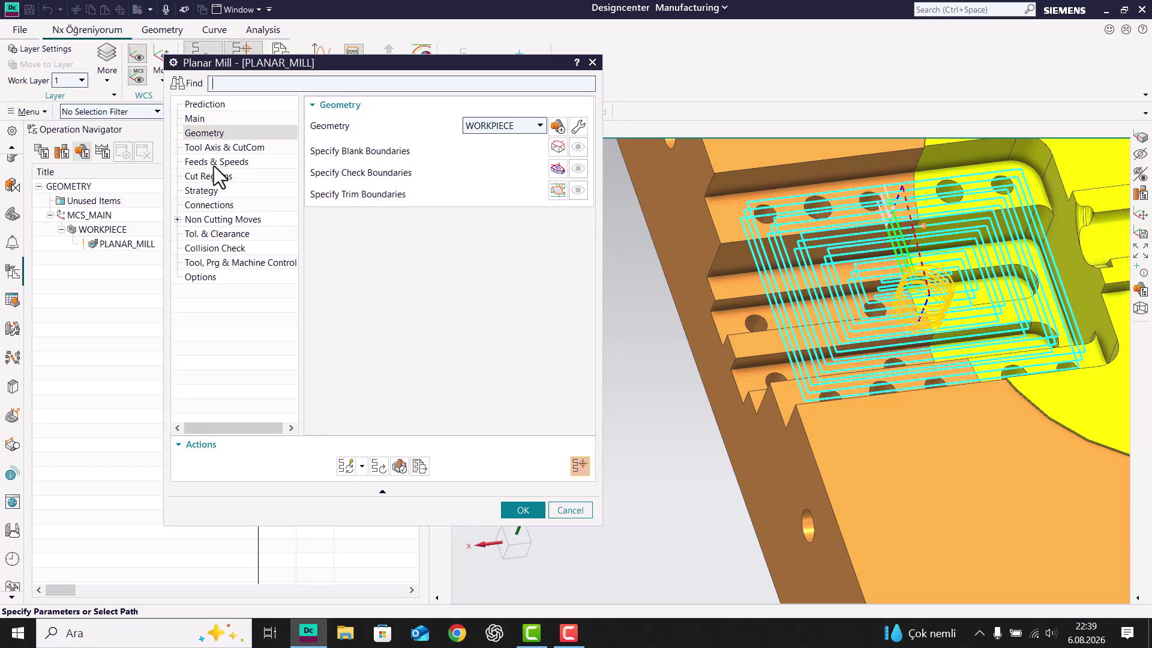
left_click(216, 162)
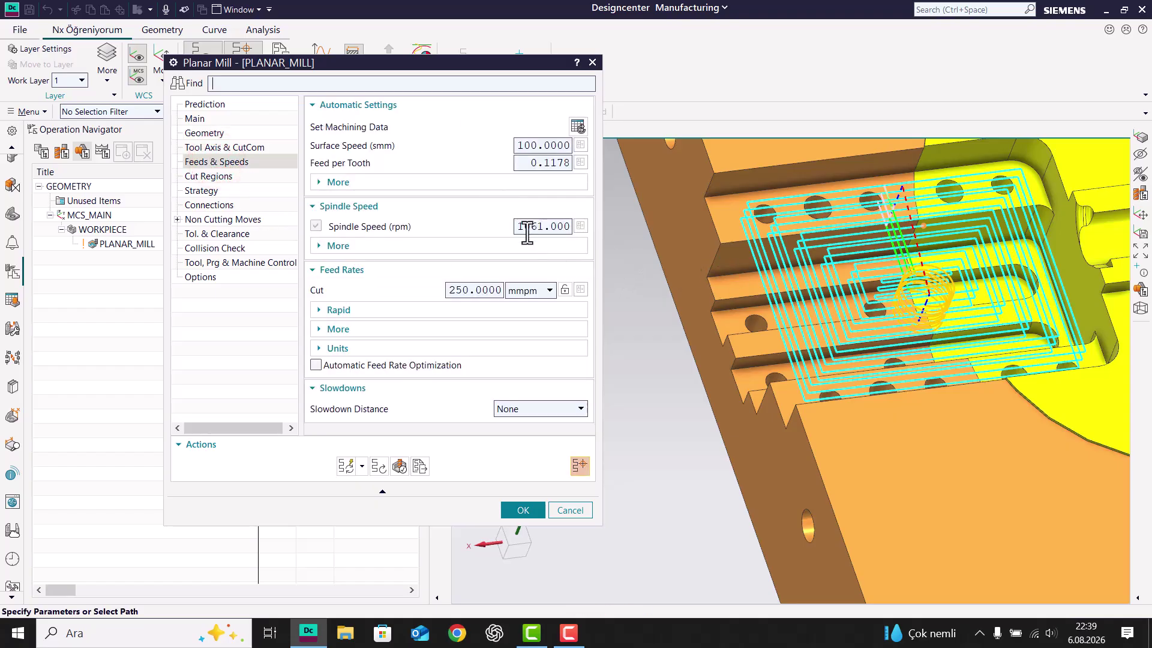
type("4000")
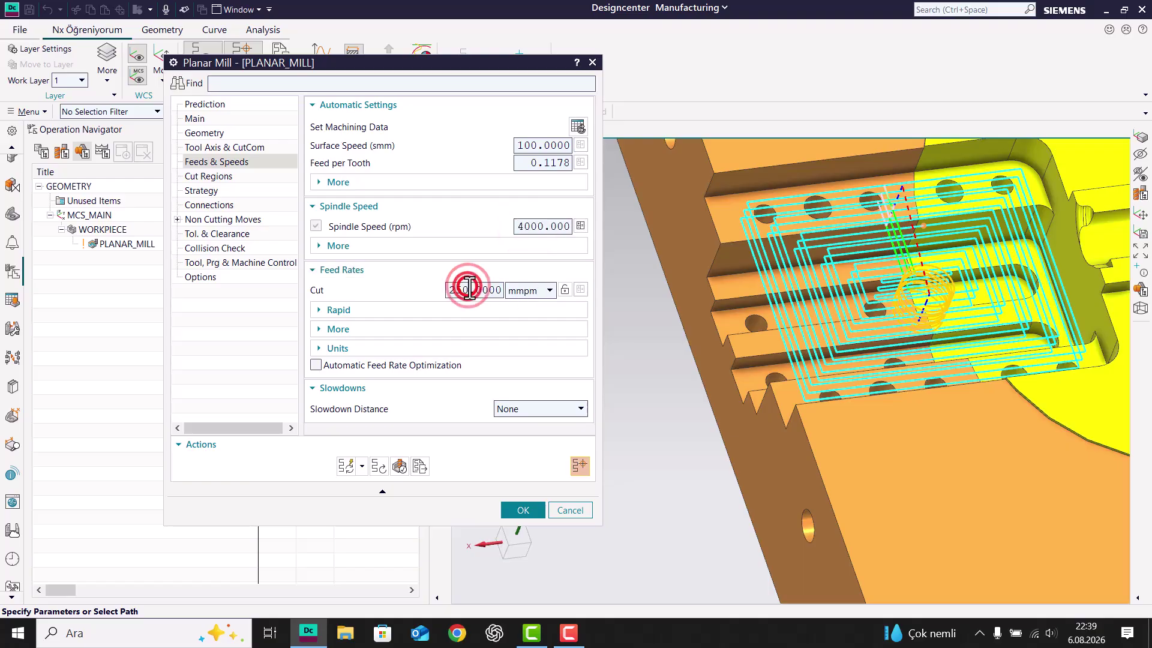
type("3000")
key("Return")
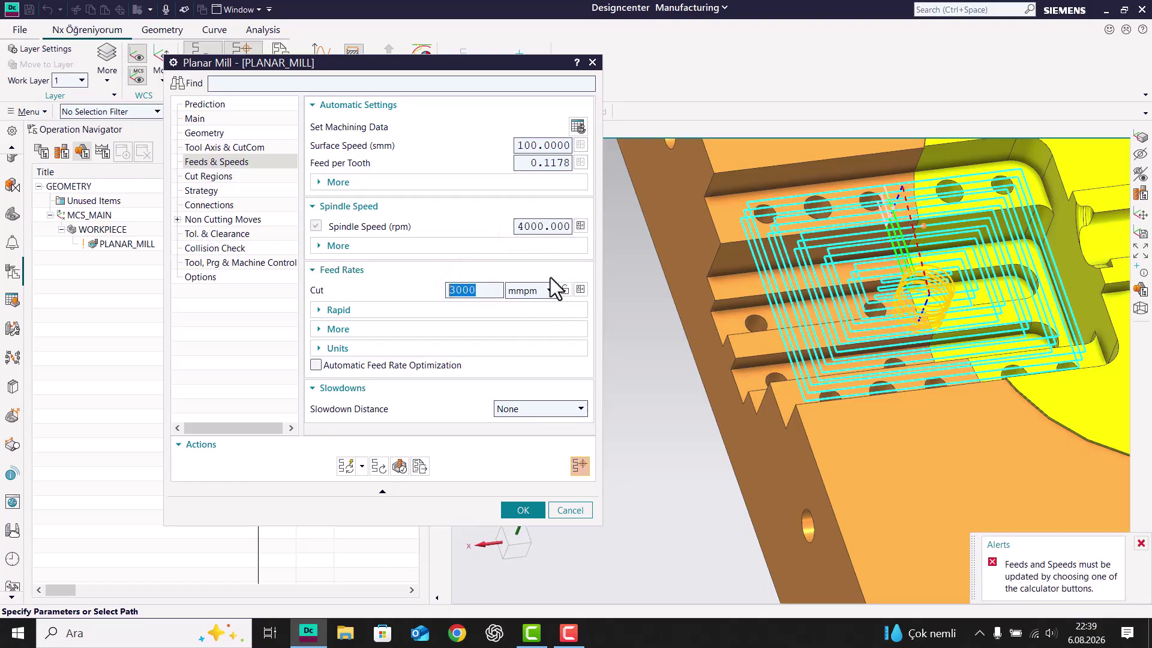
Step: Review the in-process workpiece choices in the cut region settings and keep None
left_click(471, 290)
left_click(214, 175)
left_click(520, 198)
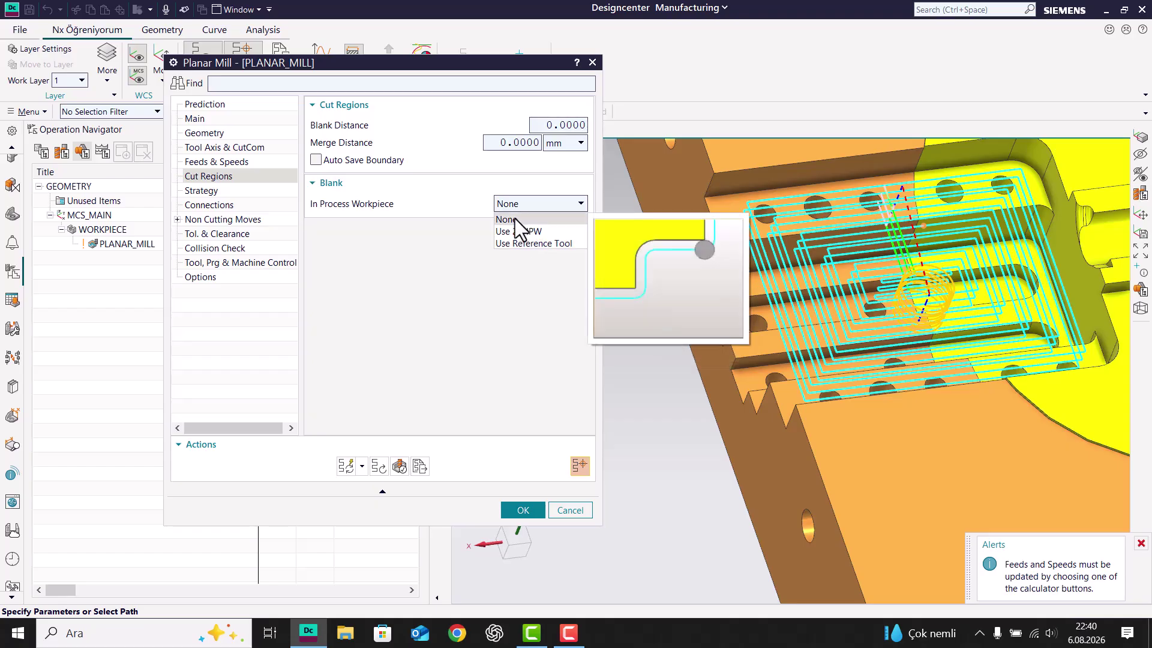
left_click(513, 218)
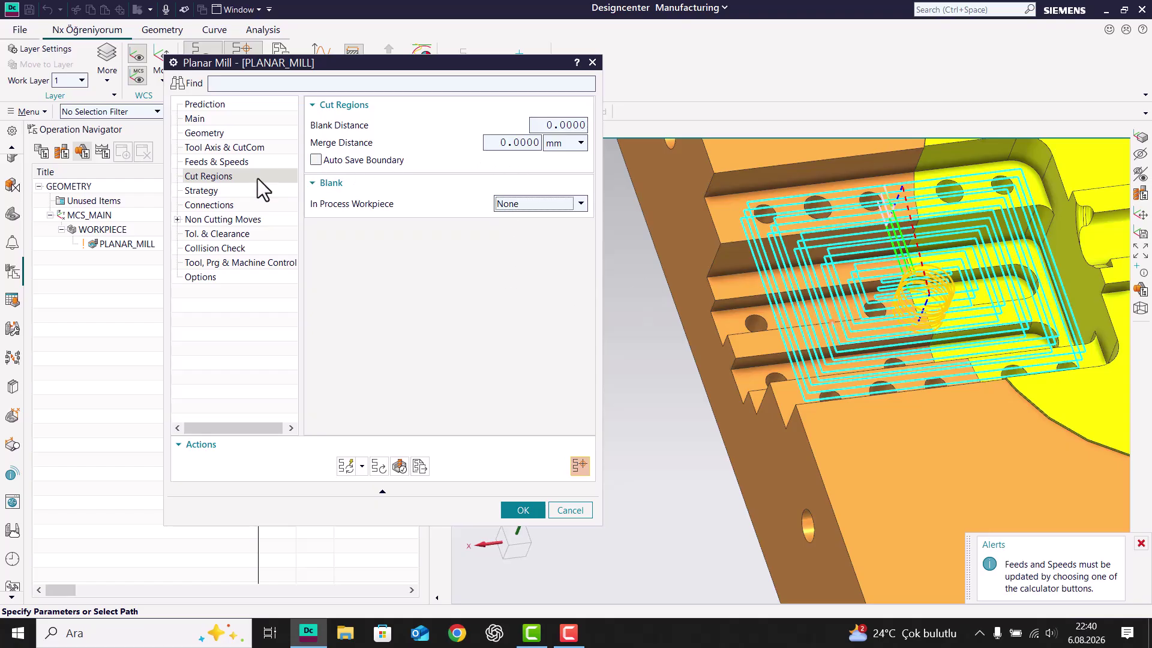
Step: Set the strategy's pattern direction to Inward and check the wall cleanup choices
left_click(205, 195)
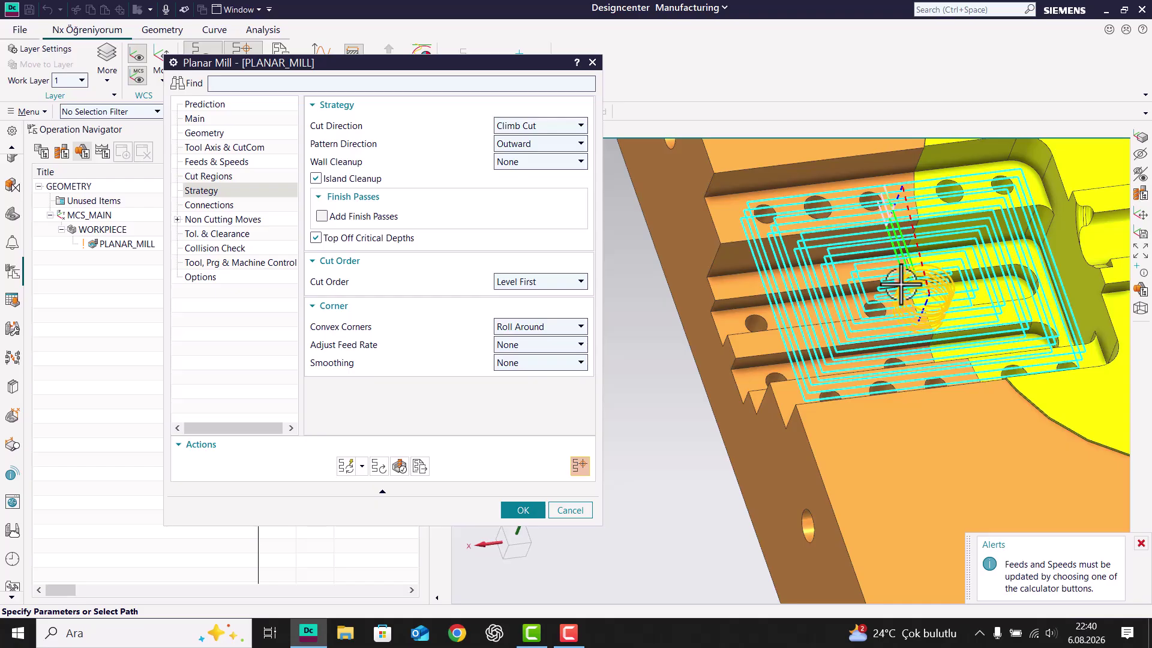
left_click(543, 145)
left_click(522, 167)
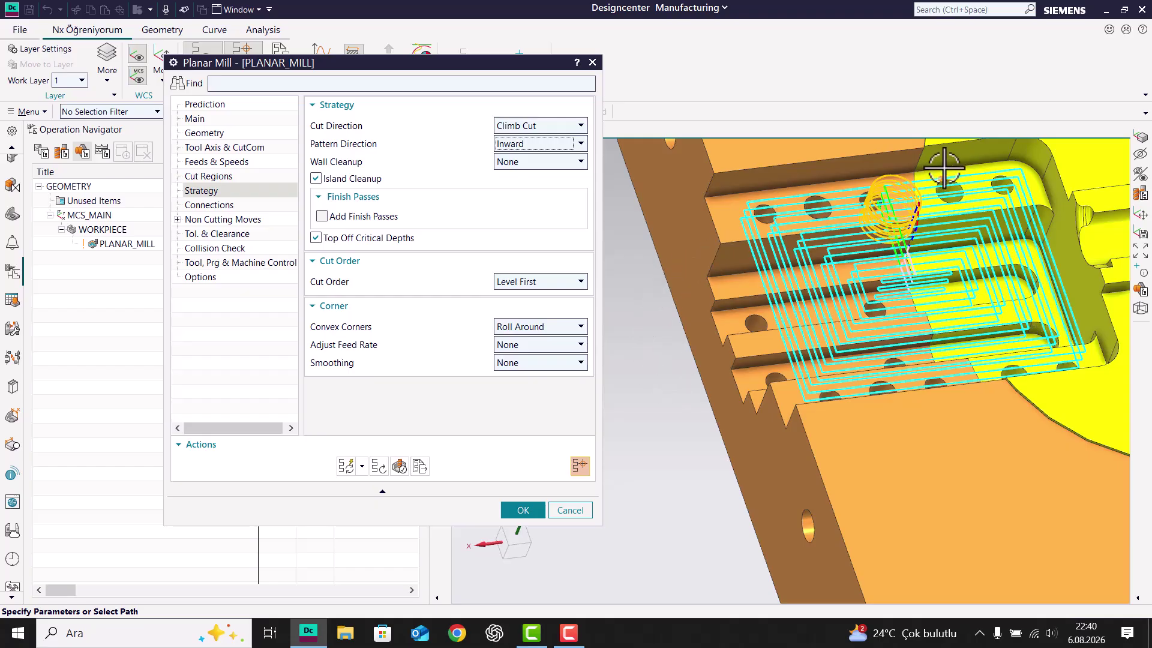
left_click(516, 162)
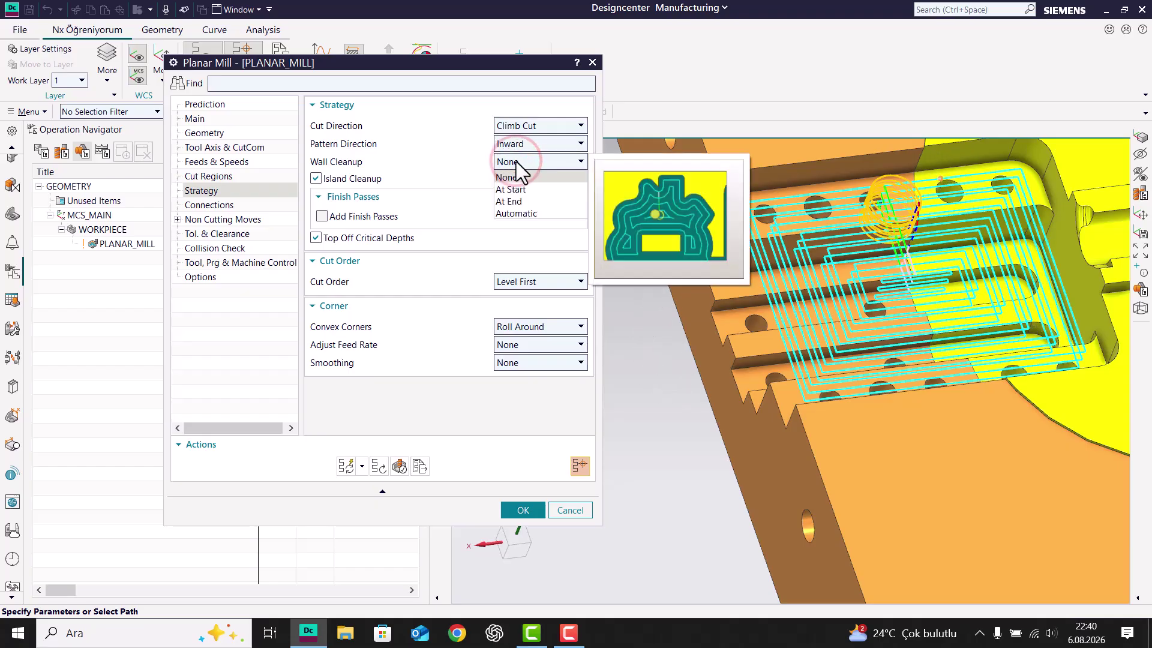
left_click(516, 161)
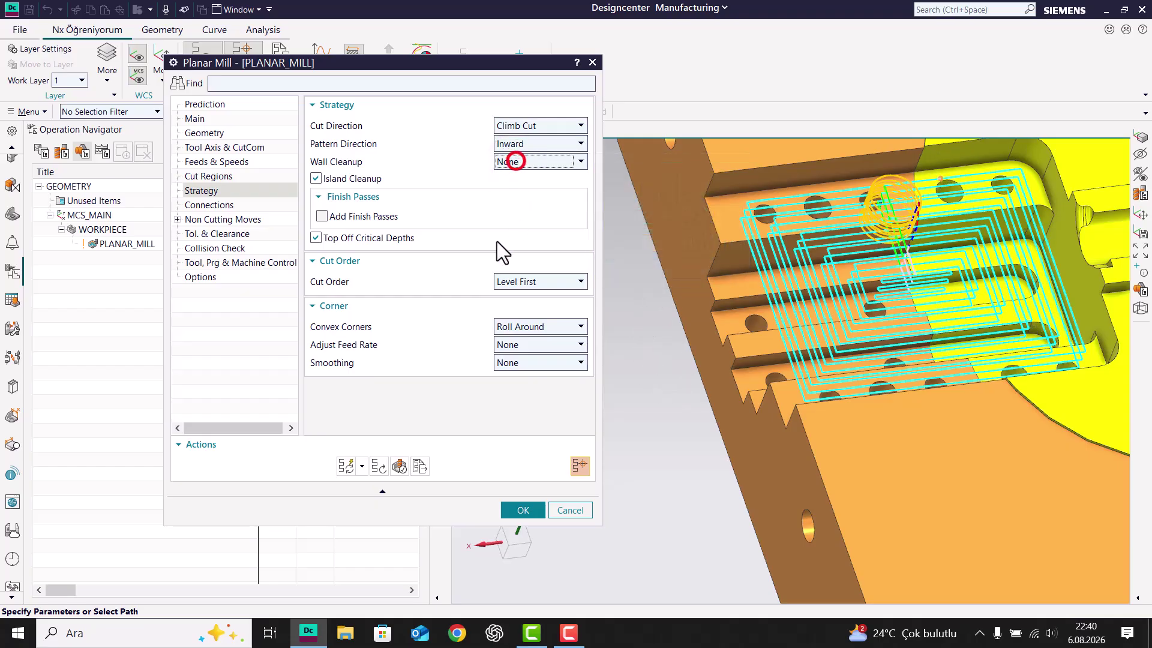
Step: Add one finish pass and set wall cleanup to Automatic, keeping island cleanup enabled
left_click(385, 217)
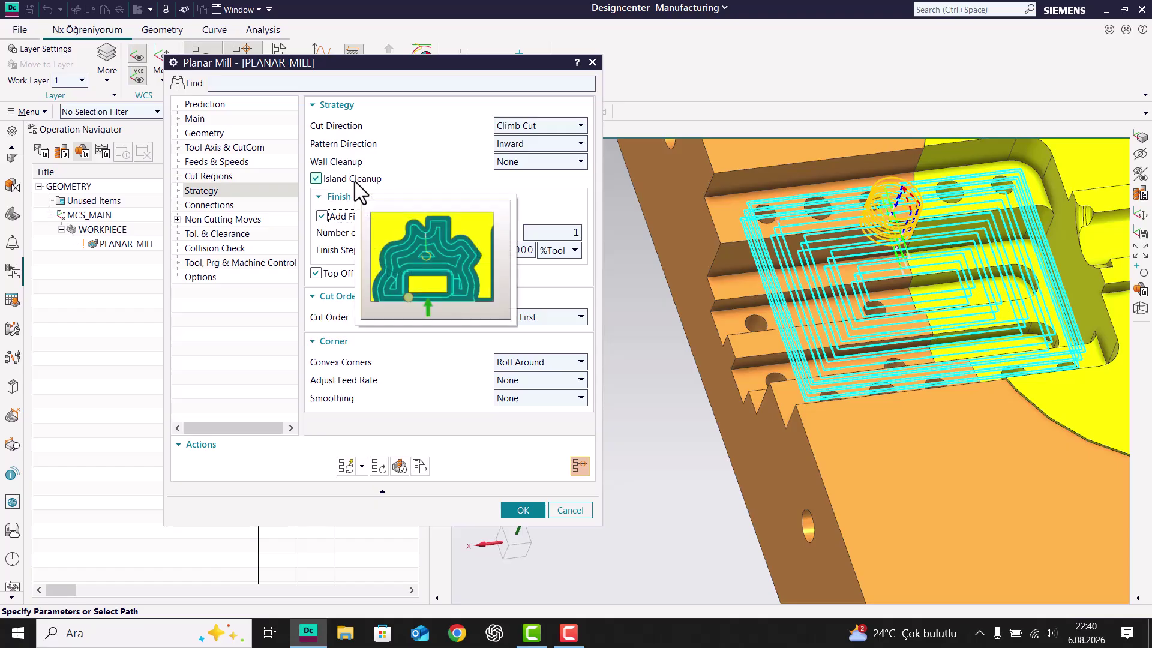
left_click(523, 162)
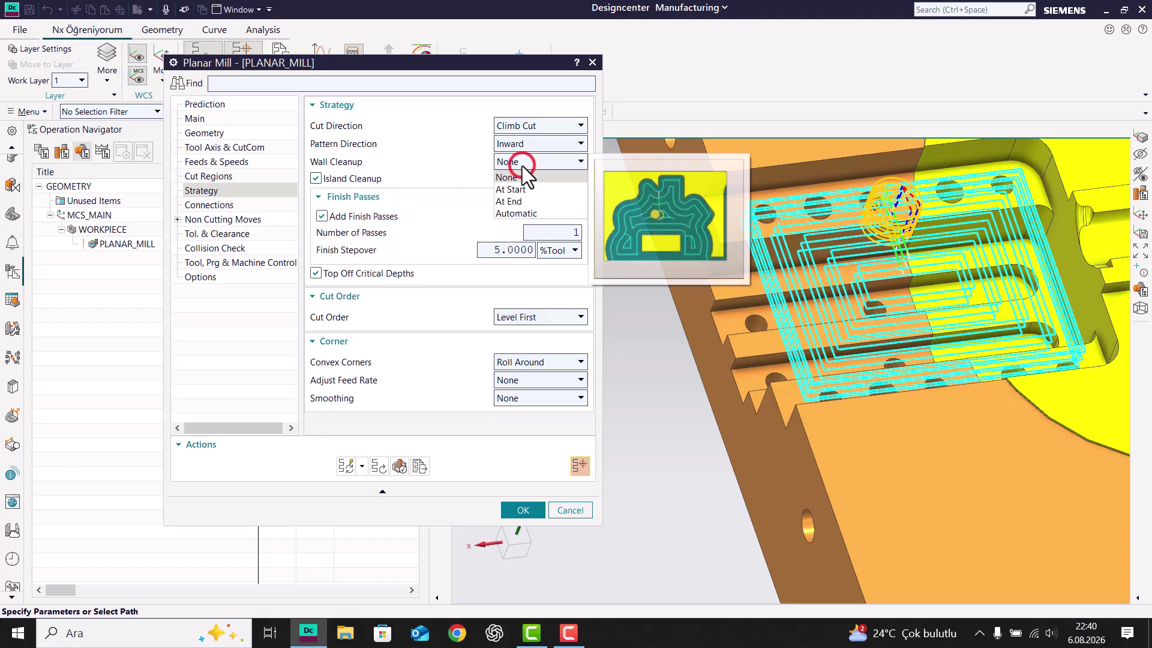
left_click(520, 214)
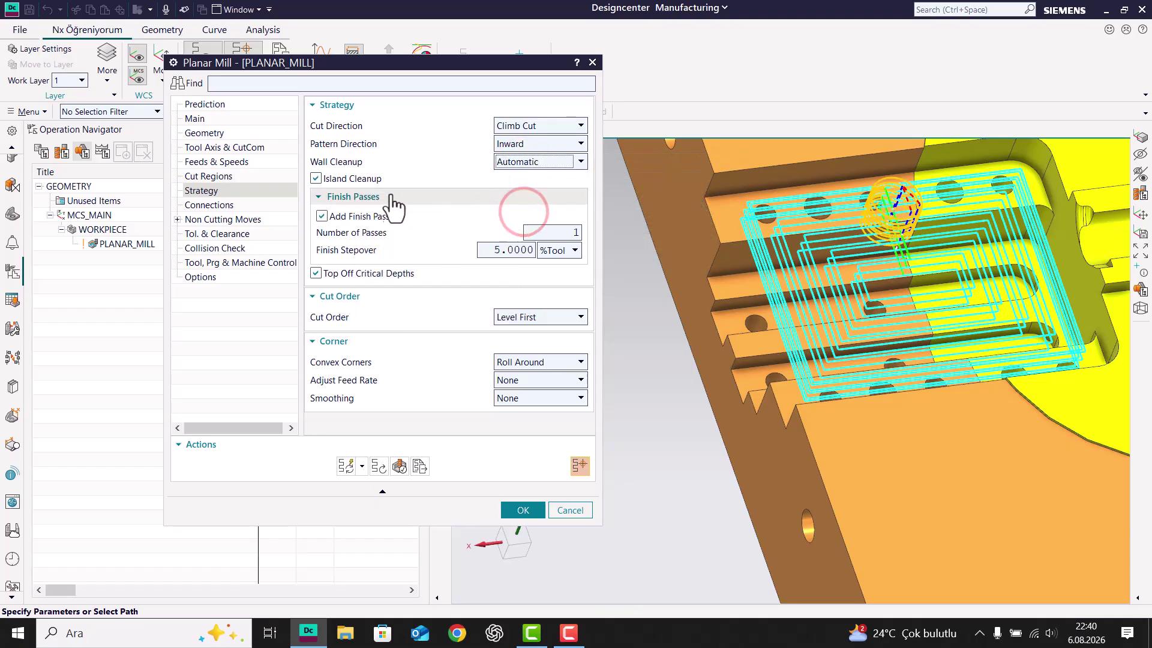
left_click(351, 179)
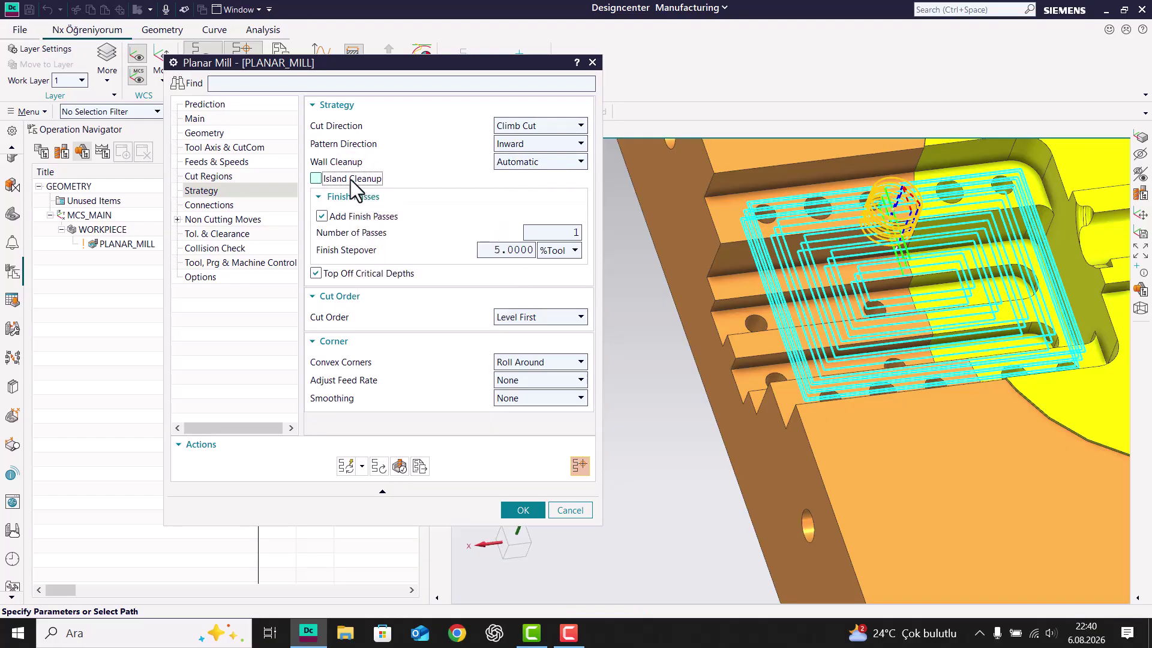
left_click(351, 178)
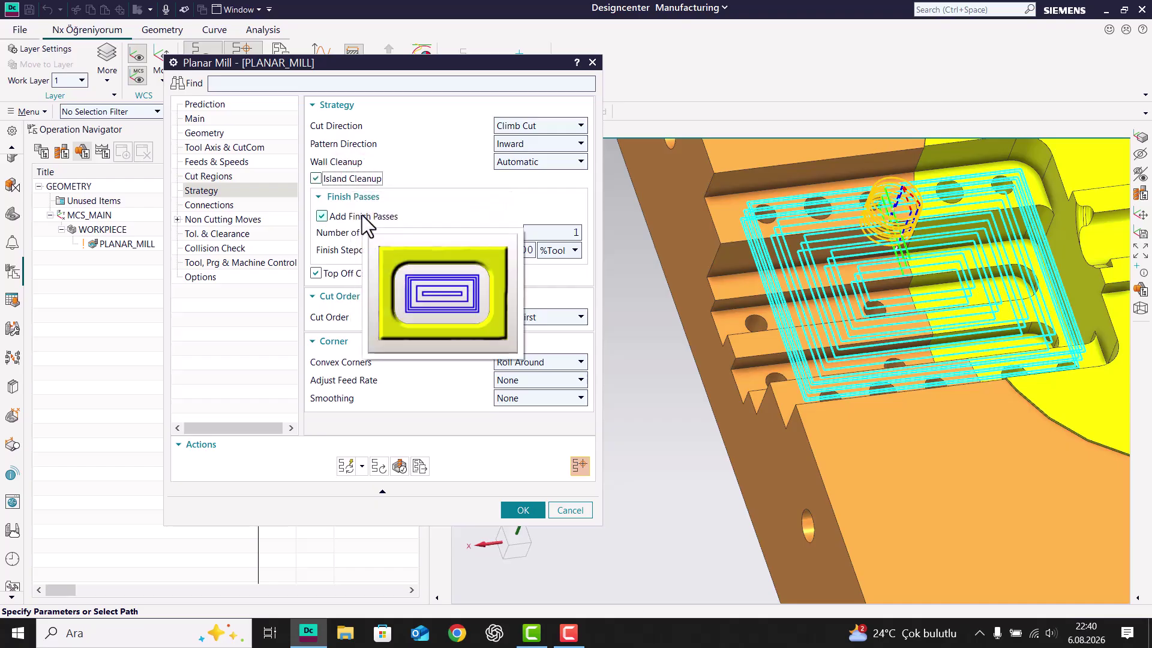
Step: Inspect the spacing of the finish pass at the channel corner and set the finish stepover to 20 %Tool
scroll(762, 222, "down", 5)
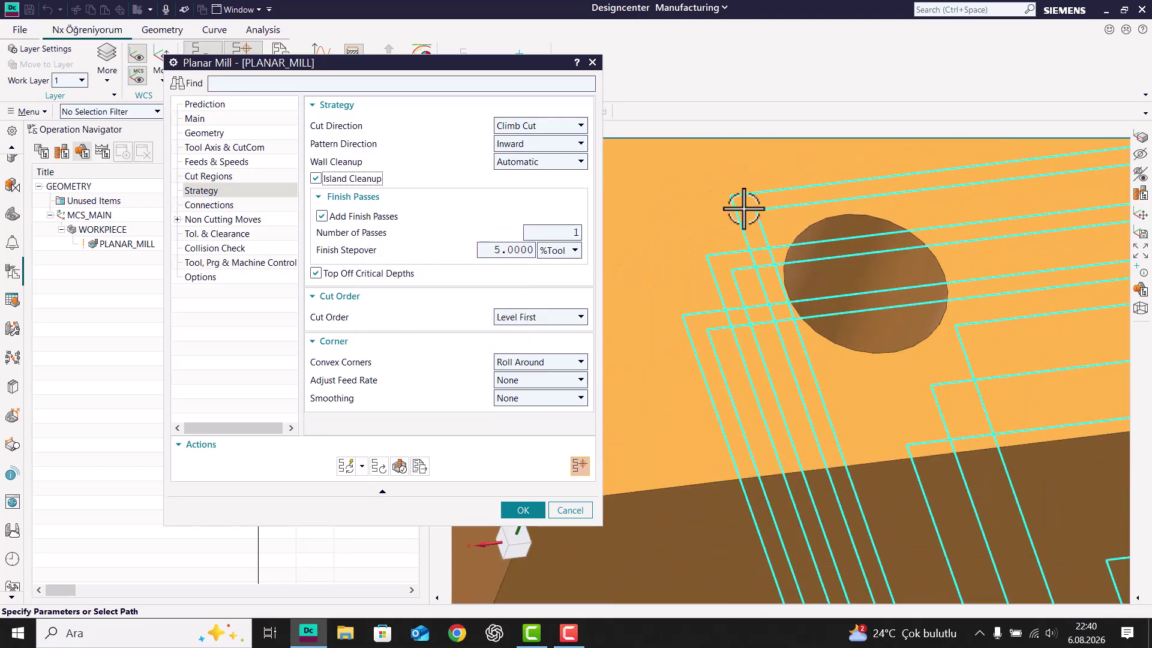
scroll(748, 270, "up", 4)
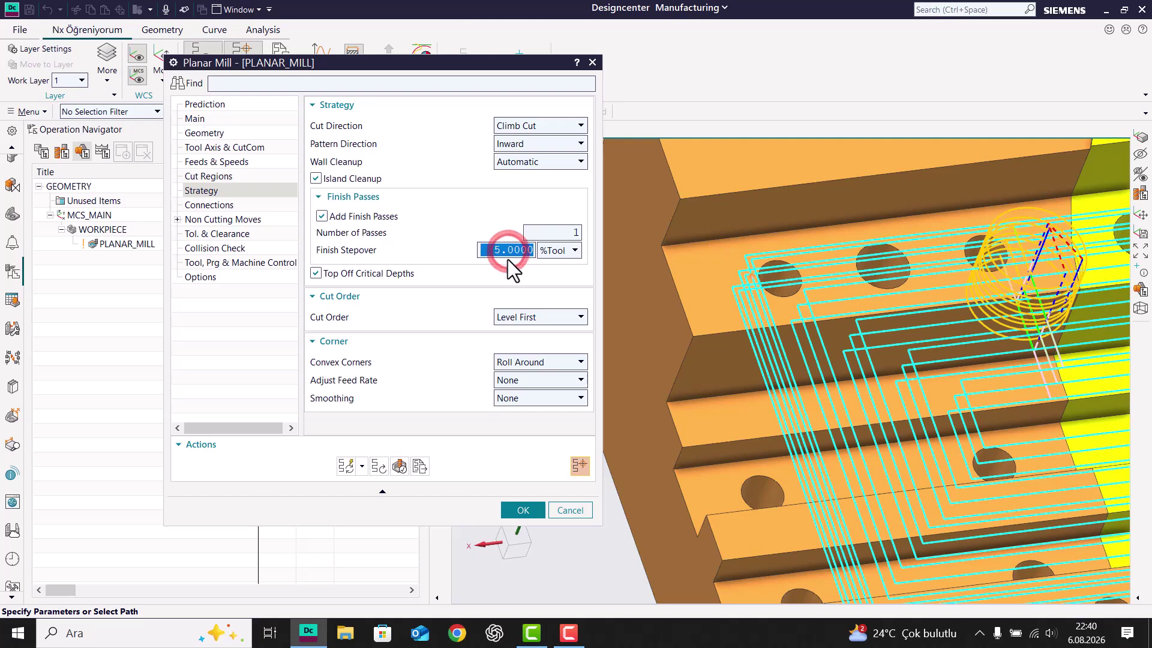
type("0")
key("Return")
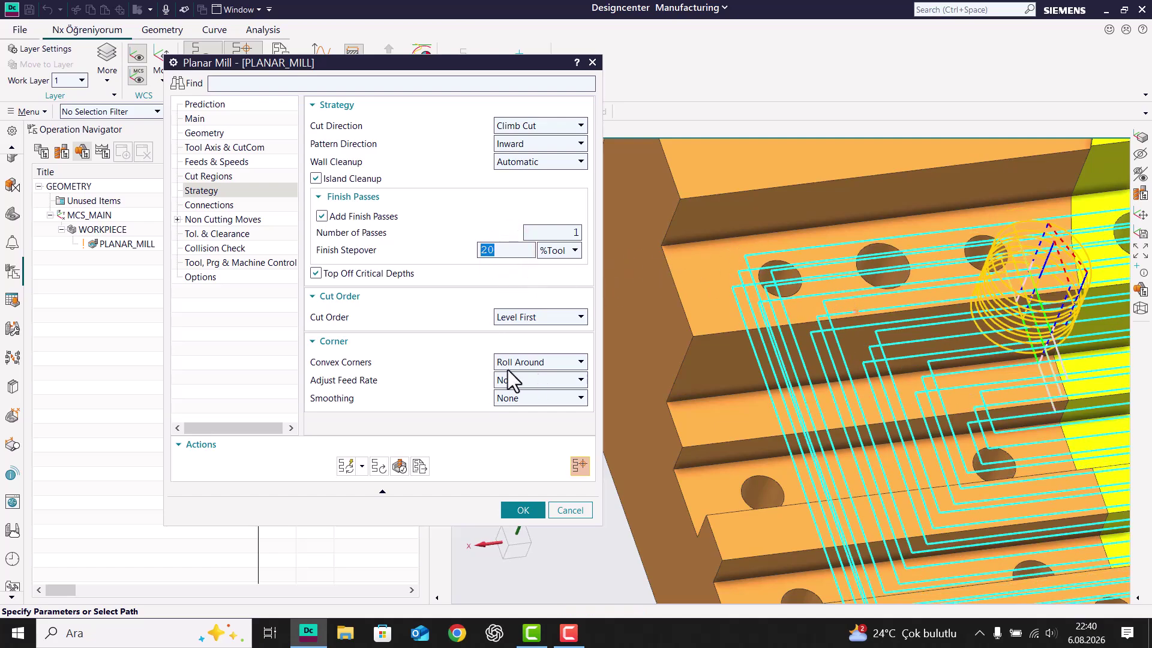
Step: Set corner smoothing to All Passes so the tool path has rounded corners
left_click(517, 400)
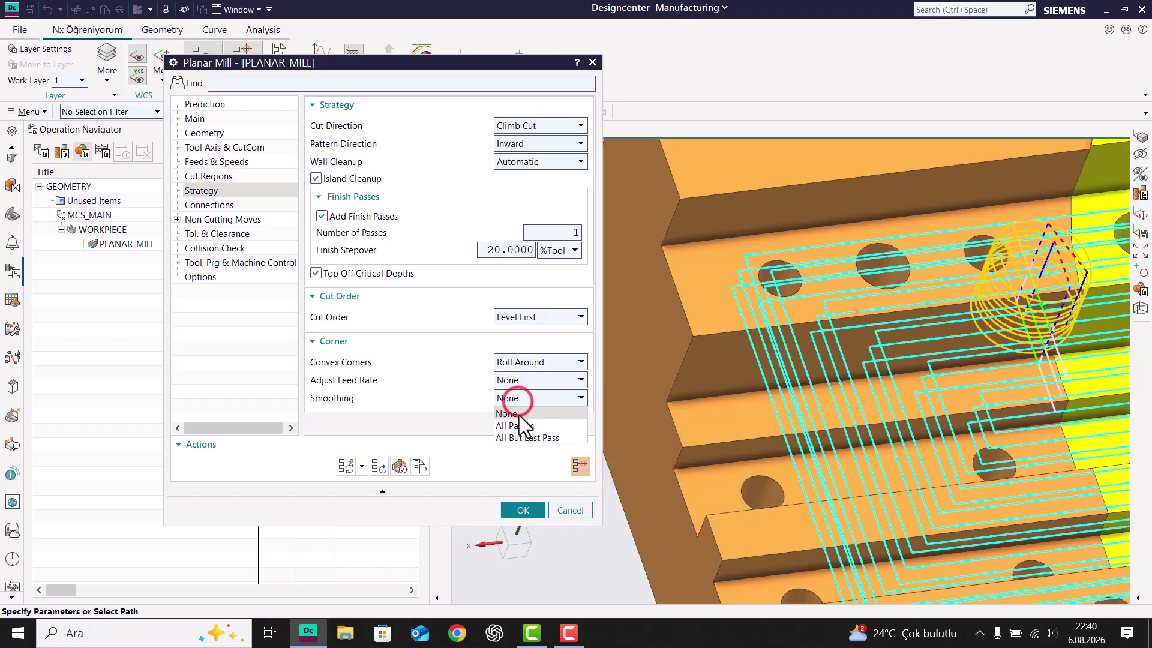
left_click(517, 421)
scroll(722, 247, "down", 5)
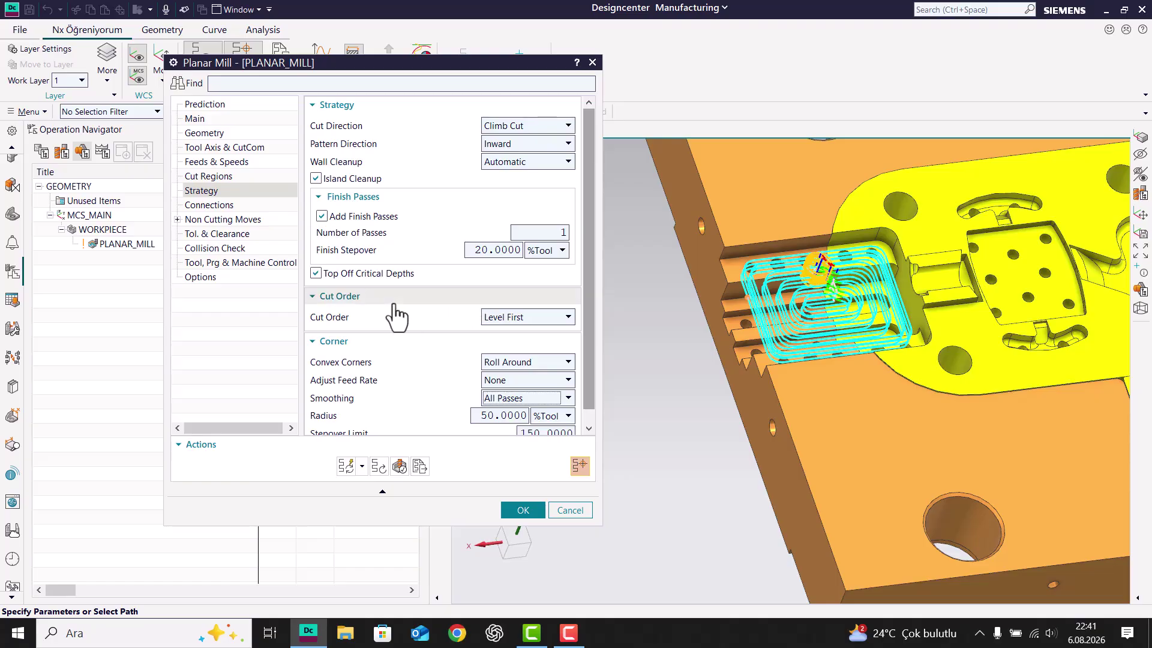
Step: For the non-cutting moves, set the open-area engage type to Arc and the retract type to Lift
left_click(216, 203)
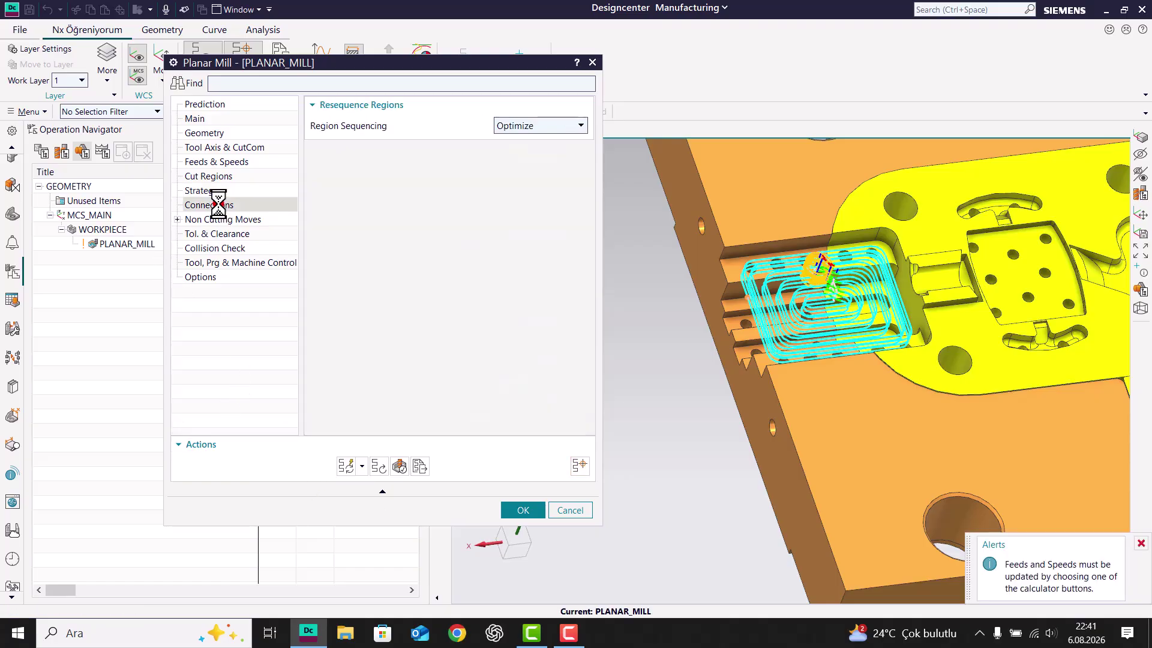
left_click(207, 219)
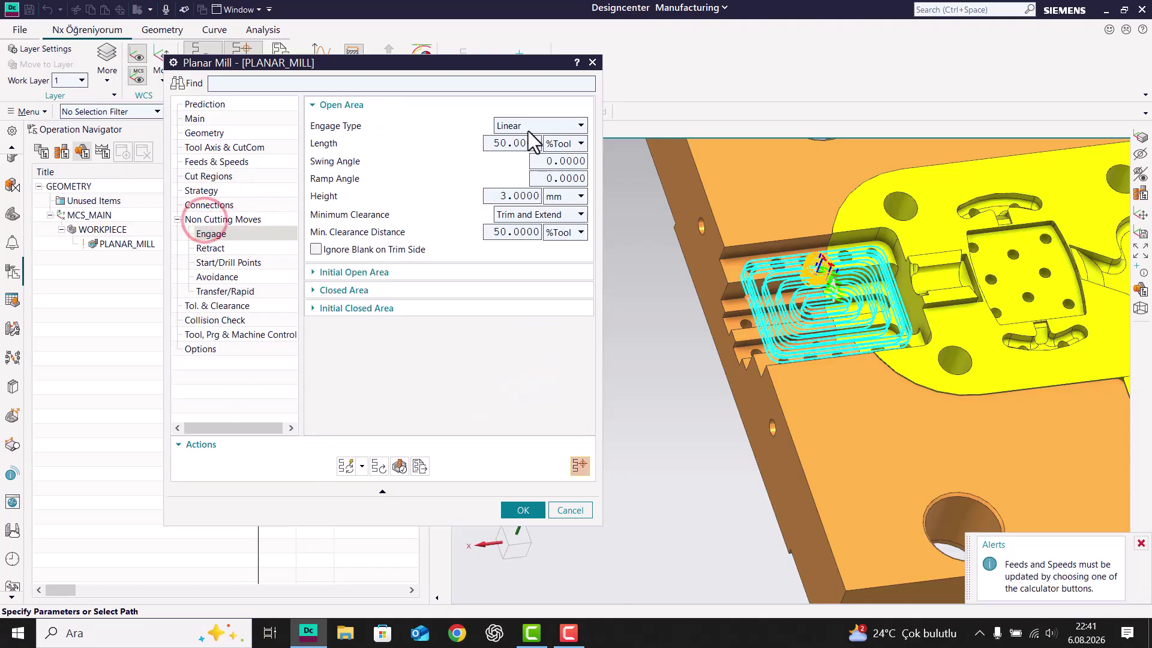
left_click(513, 125)
left_click(504, 177)
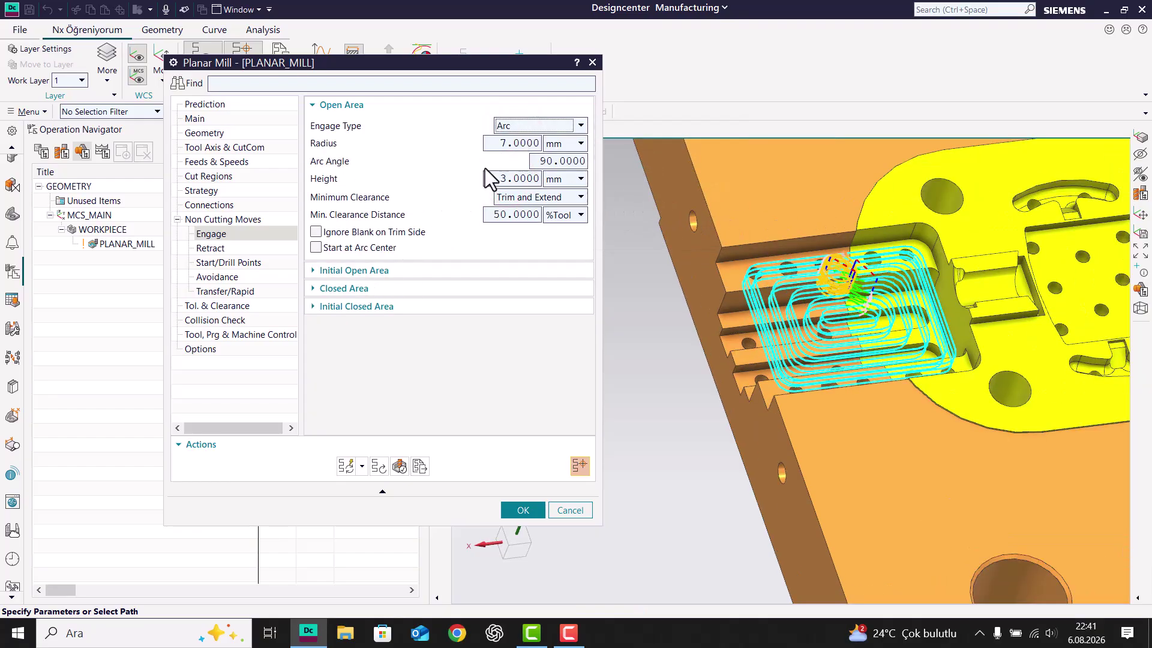
left_click(207, 249)
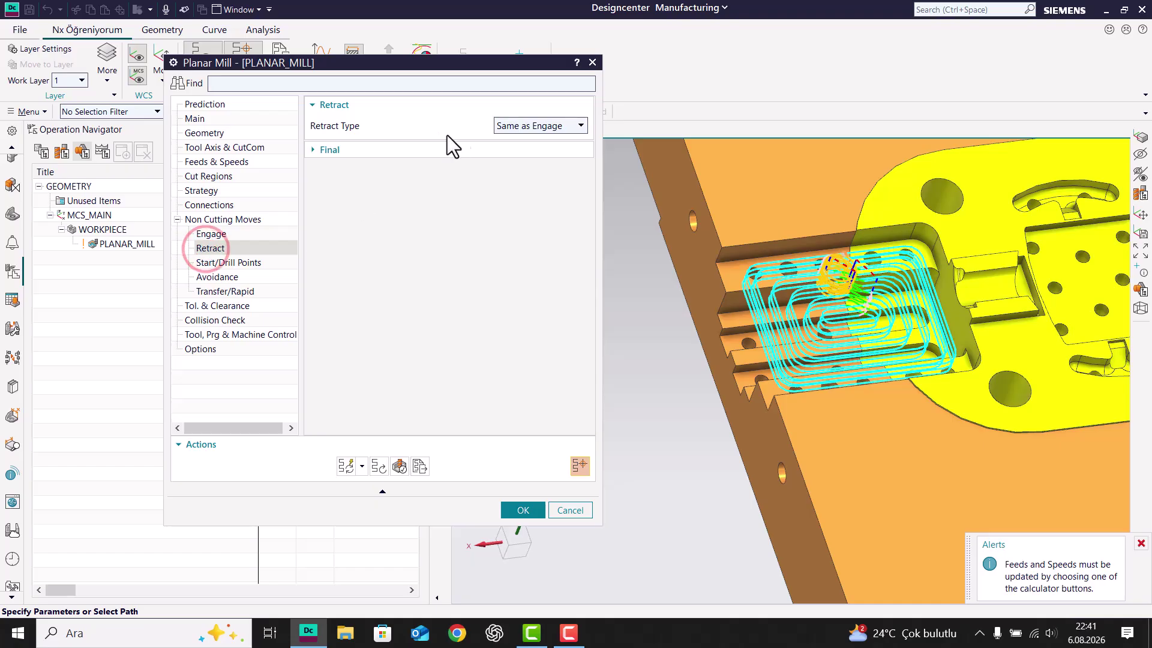
left_click(520, 124)
left_click(507, 202)
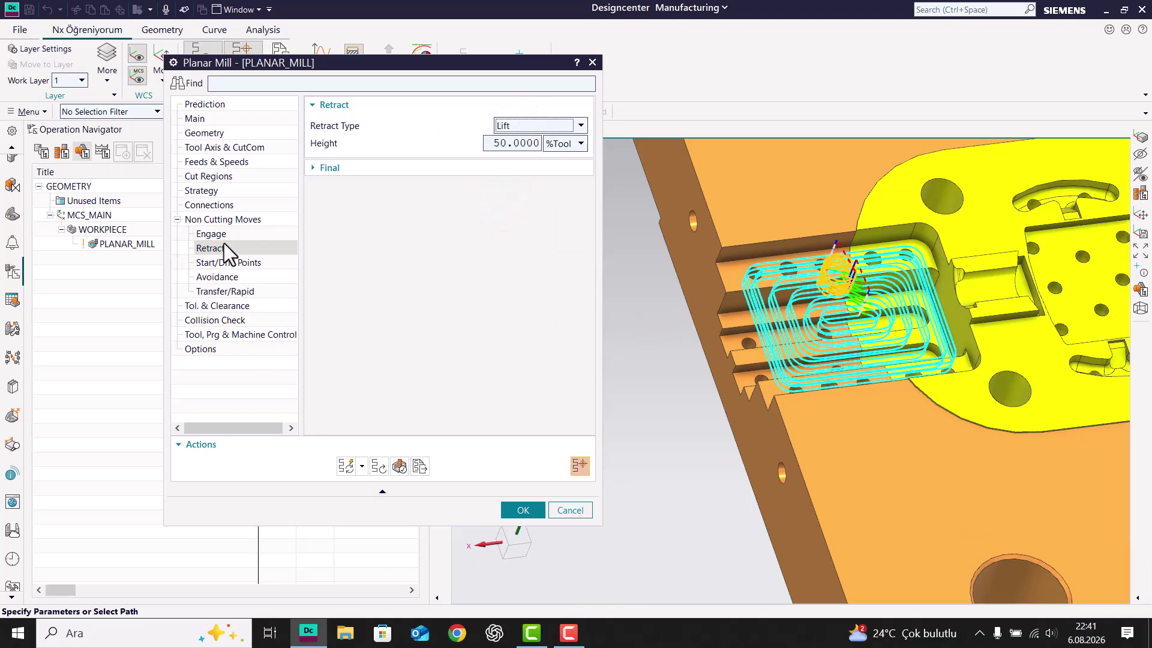
Step: Define the transfer clearance as a plane offset 5 mm from the plate's top face and regenerate the tool path
left_click(228, 291)
left_click(507, 115)
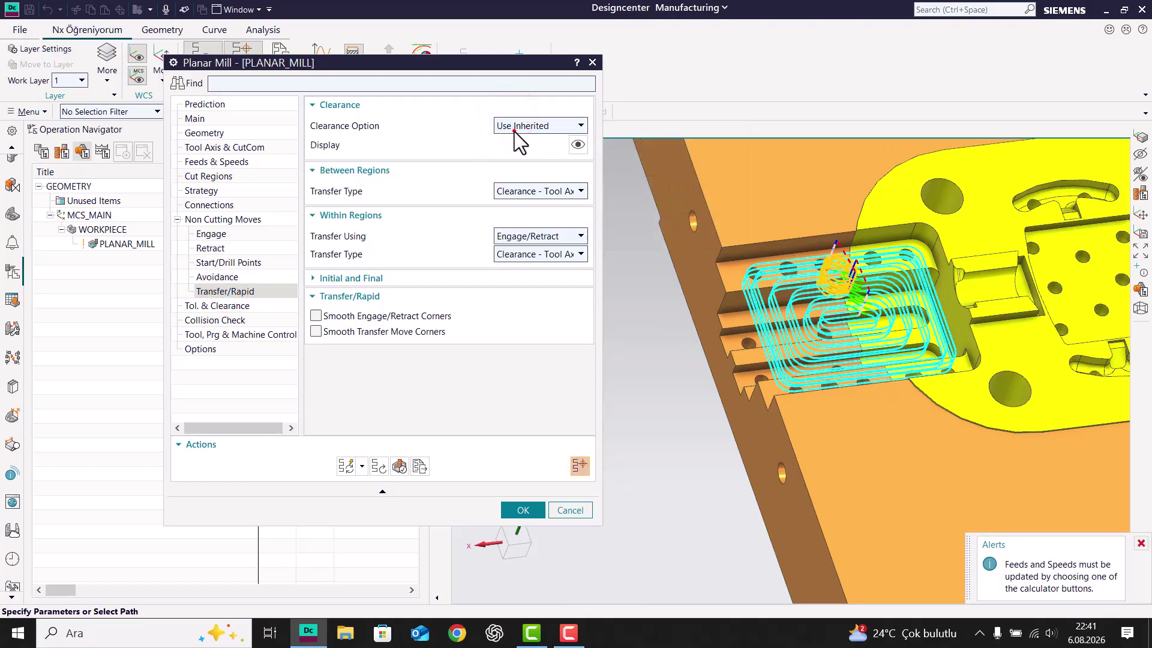
left_click(514, 125)
left_click(517, 176)
left_click(814, 219)
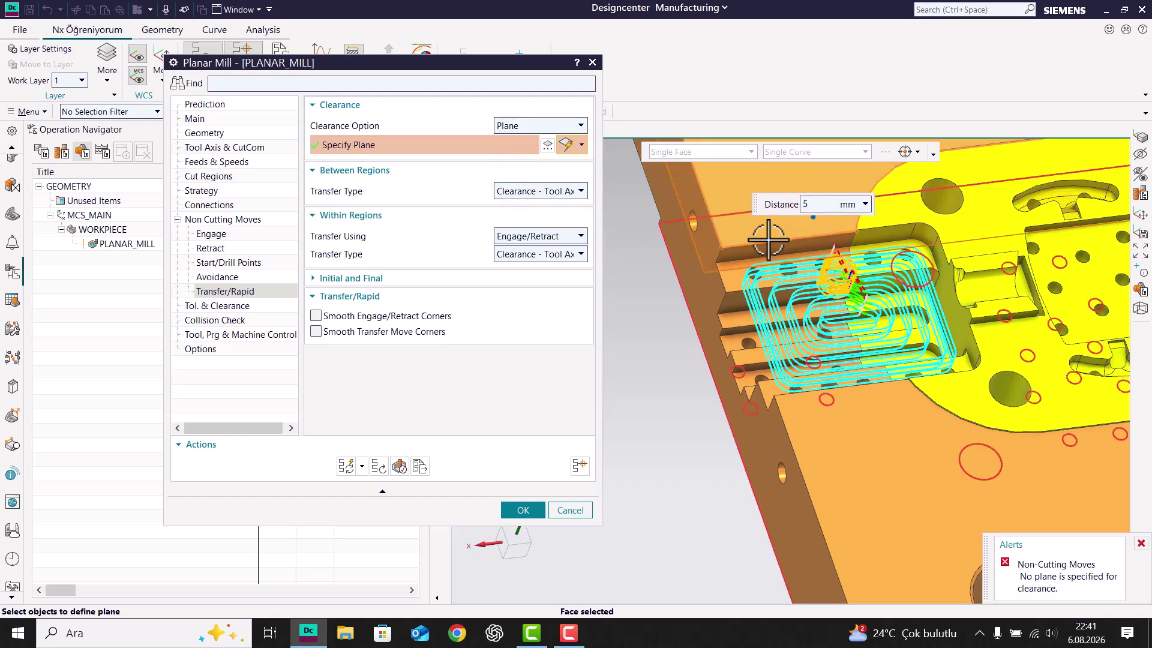
left_click(348, 463)
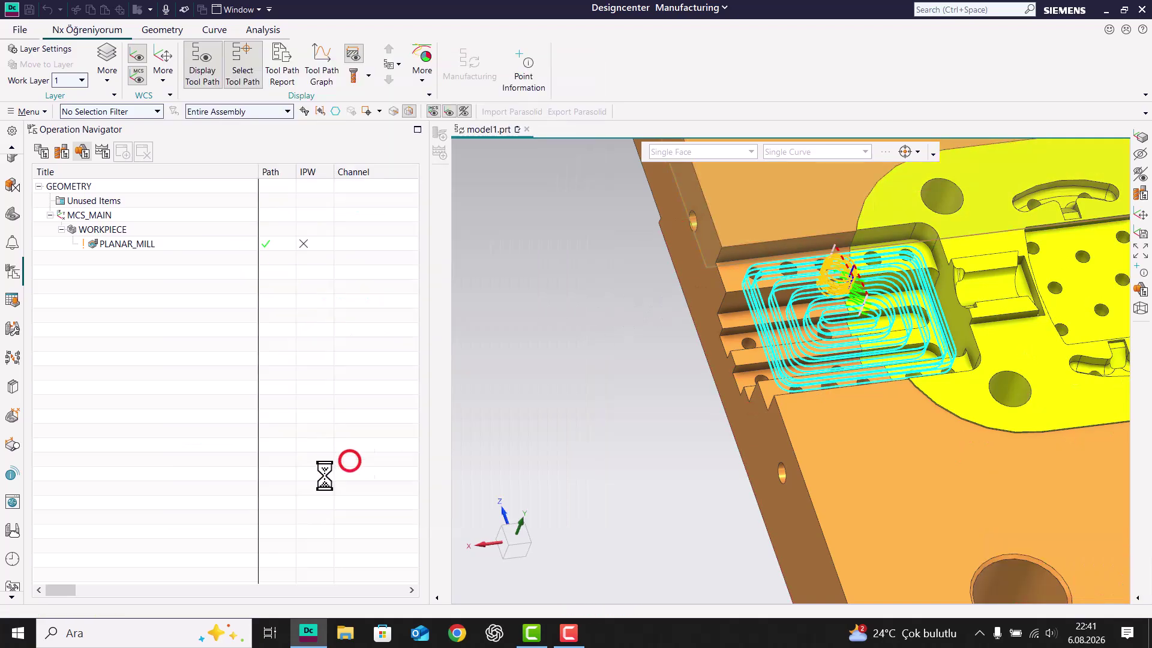
Step: Inspect the transfer moves over the side channel up close and accept the Planar Mill operation
middle_click_drag(835, 257, 778, 242)
scroll(778, 242, "up", 5)
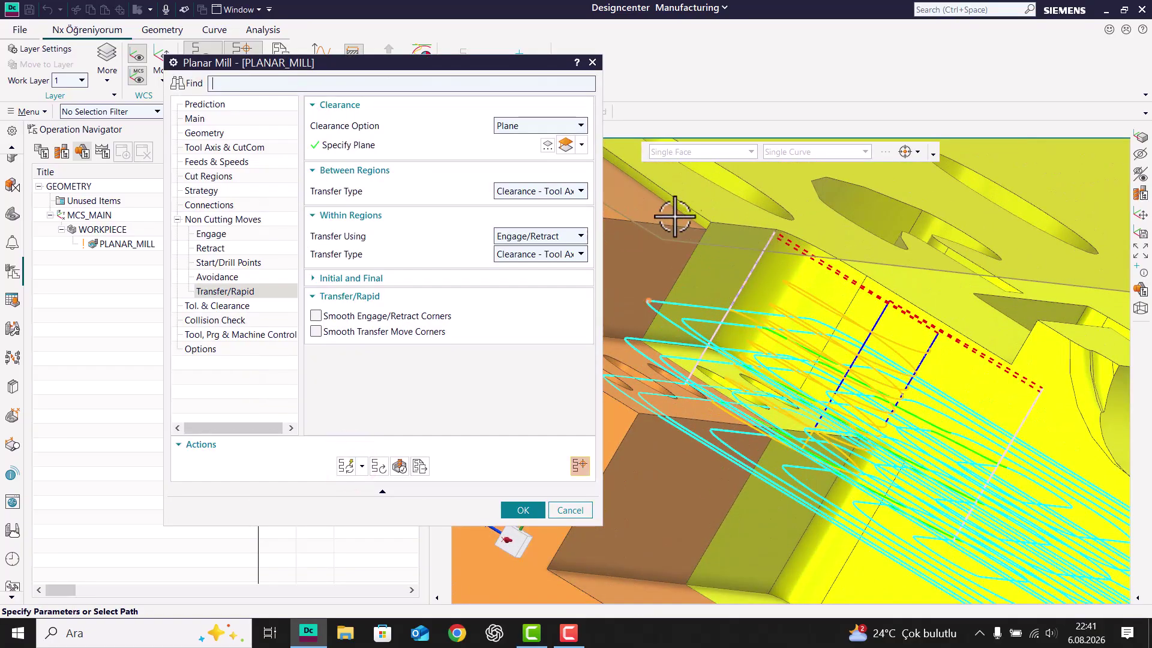
scroll(797, 320, "down", 2)
scroll(798, 320, "down", 3)
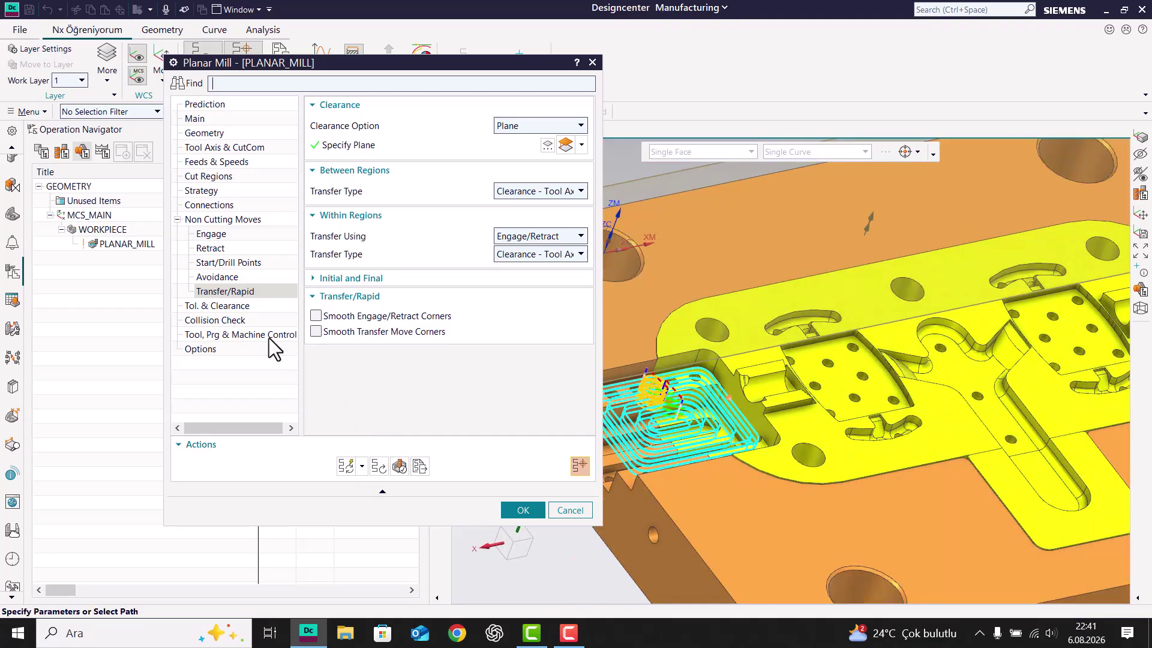
left_click(520, 512)
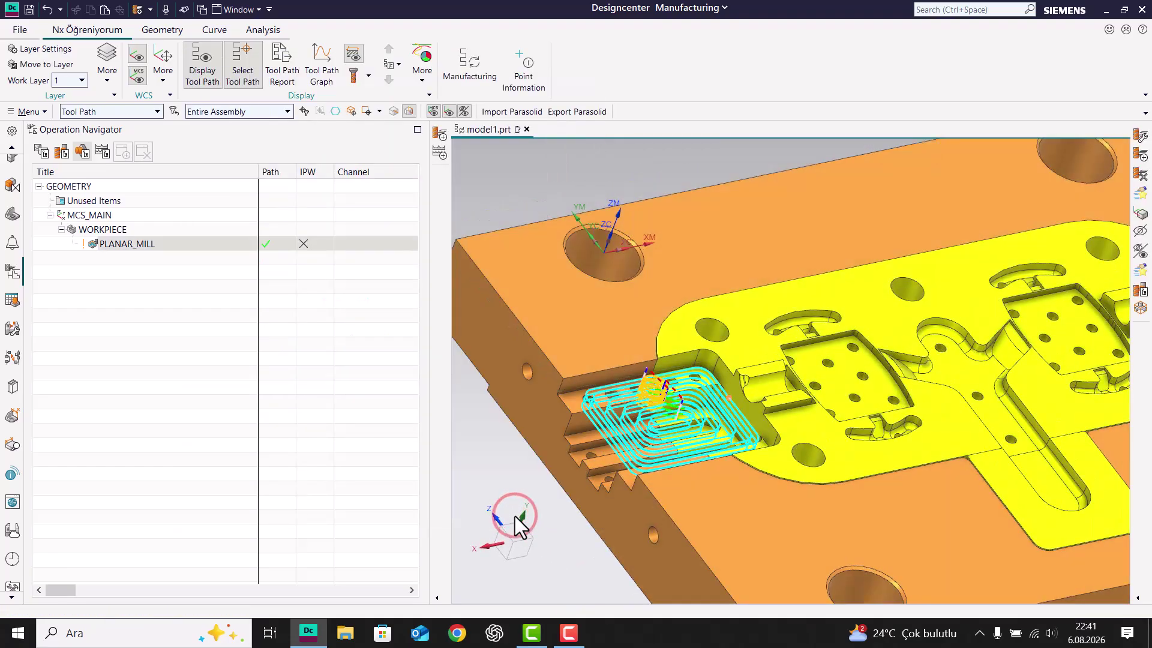
scroll(748, 447, "down", 5)
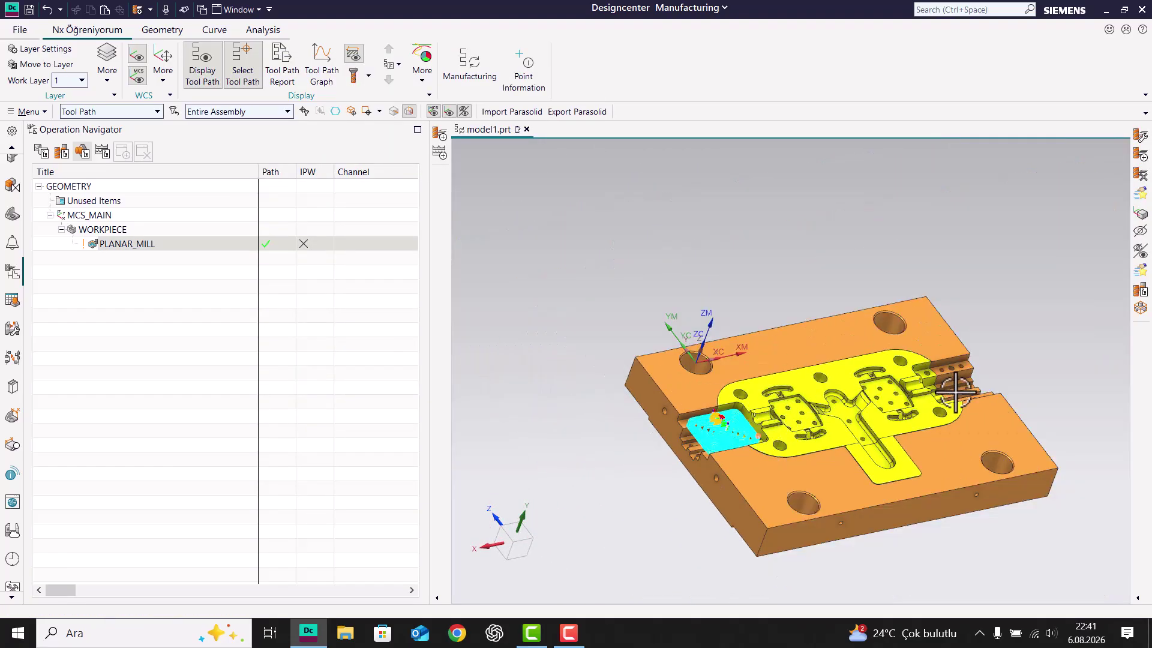